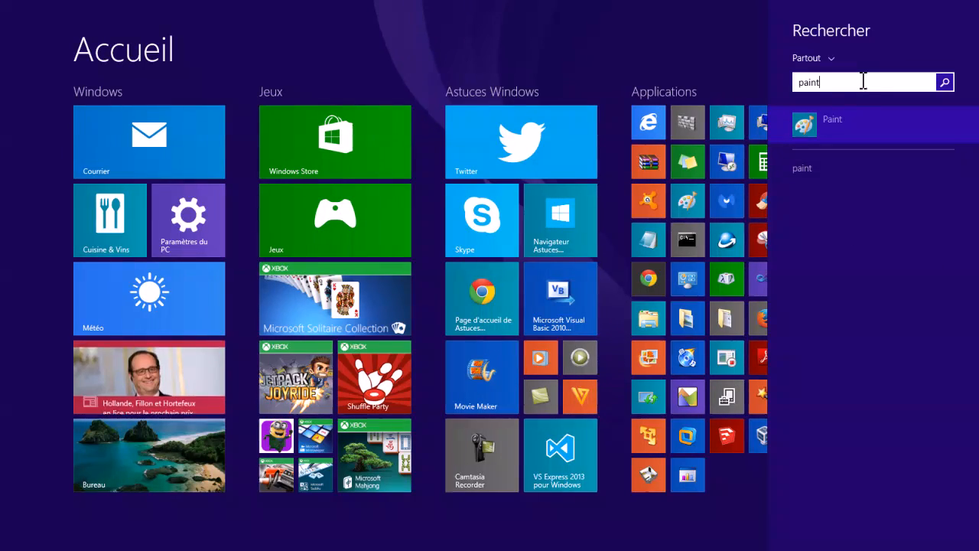
Open Paint and resize the blank canvas to about 1008 × 410 px.
{"action": "left_click", "coordinate": [841, 119]}
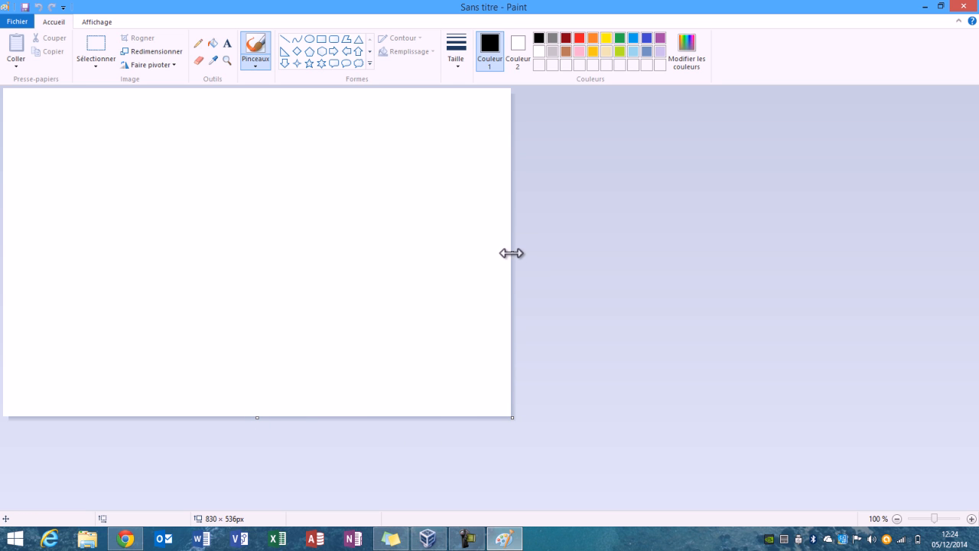
{"action": "left_click_drag", "start_coordinate": [511, 253], "coordinate": [754, 286]}
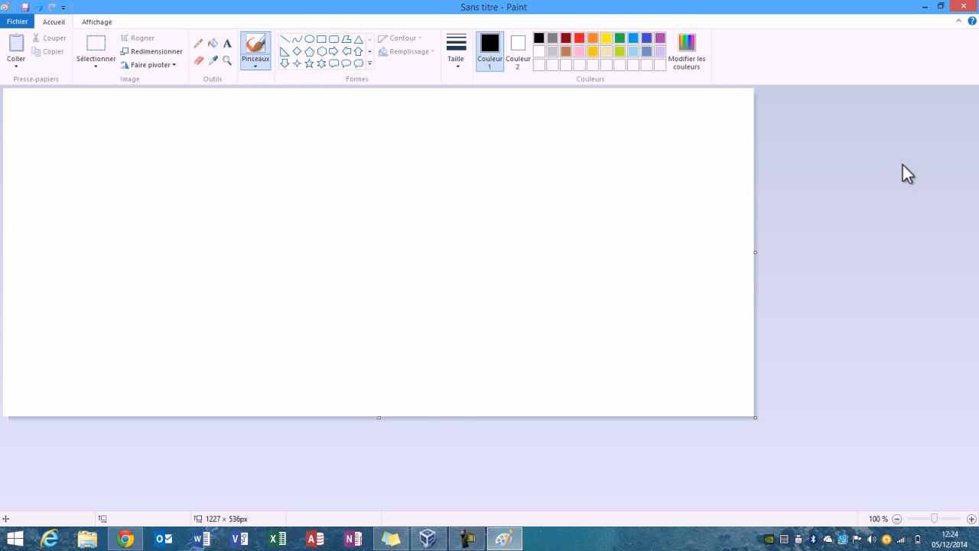
{"action": "left_click_drag", "start_coordinate": [755, 254], "coordinate": [423, 266]}
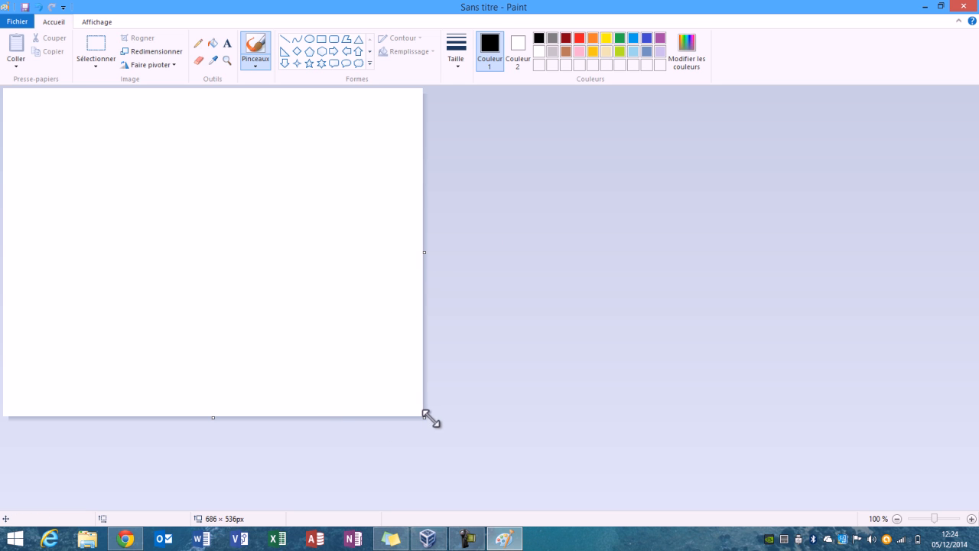
{"action": "left_click_drag", "start_coordinate": [425, 416], "coordinate": [621, 340]}
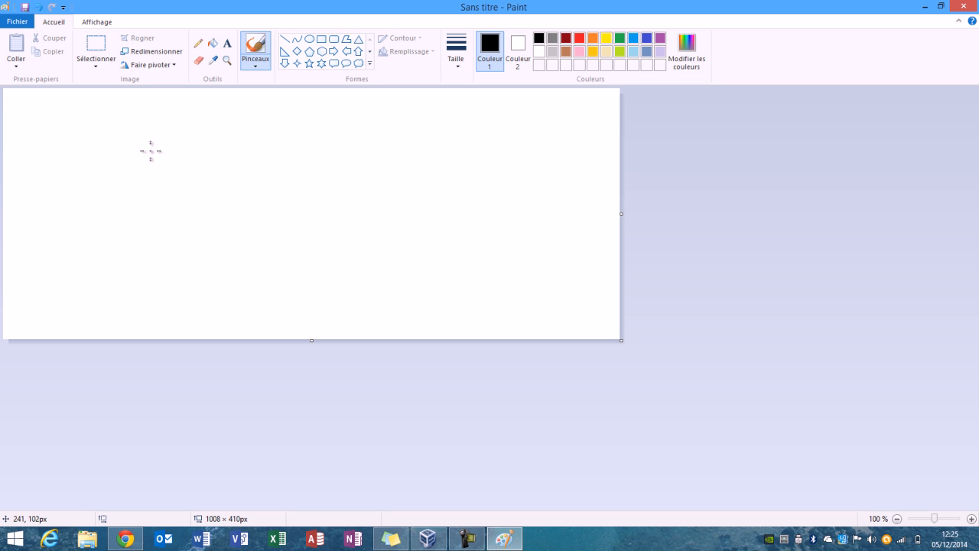
Paint a looping black freehand brush scribble across the canvas and draw a straight horizontal line above it.
{"action": "mouse_move", "coordinate": [141, 151]}
{"action": "left_mouse_down"}
{"action": "mouse_move", "coordinate": [82, 184]}
{"action": "mouse_move", "coordinate": [190, 249]}
{"action": "left_mouse_up"}
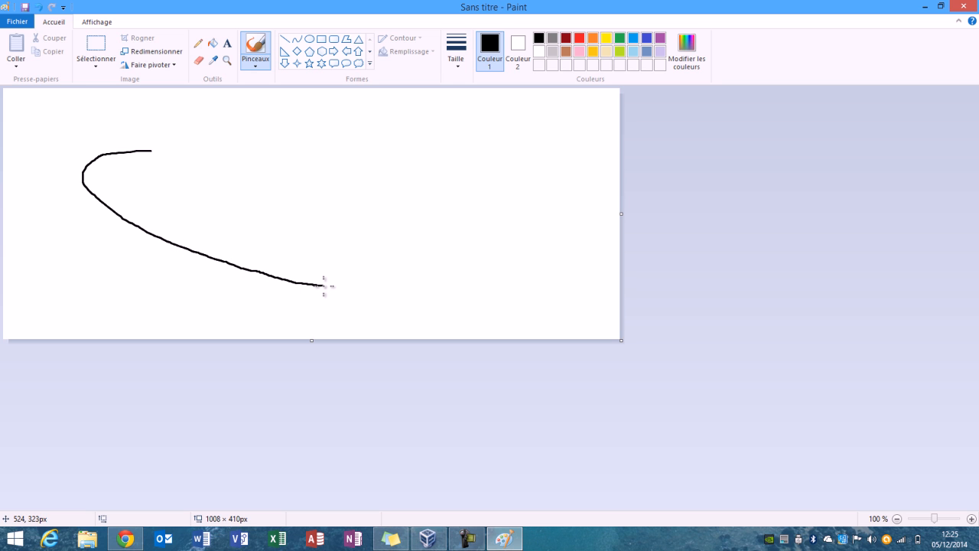
{"action": "mouse_move", "coordinate": [331, 244]}
{"action": "left_mouse_down"}
{"action": "mouse_move", "coordinate": [224, 184]}
{"action": "mouse_move", "coordinate": [515, 247]}
{"action": "mouse_move", "coordinate": [90, 231]}
{"action": "mouse_move", "coordinate": [72, 191]}
{"action": "mouse_move", "coordinate": [306, 224]}
{"action": "mouse_move", "coordinate": [161, 168]}
{"action": "left_mouse_up"}
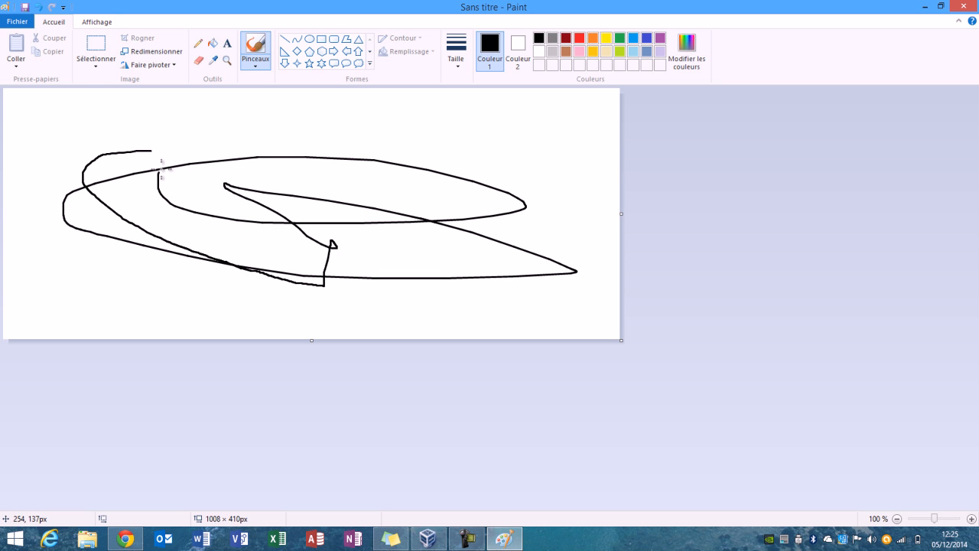
{"action": "left_click", "coordinate": [287, 41]}
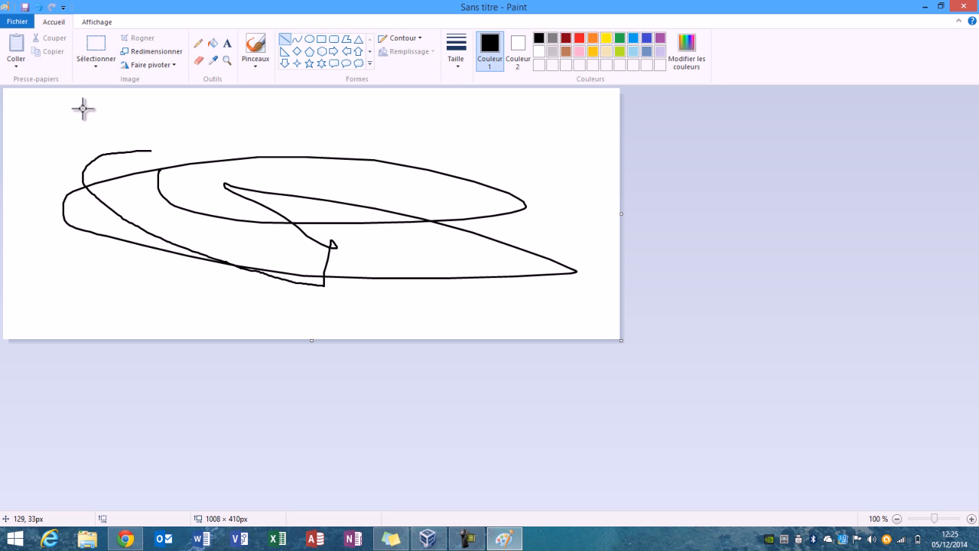
{"action": "mouse_move", "coordinate": [44, 113]}
{"action": "left_mouse_down"}
{"action": "mouse_move", "coordinate": [395, 116]}
{"action": "mouse_move", "coordinate": [400, 256]}
{"action": "mouse_move", "coordinate": [409, 113]}
{"action": "left_mouse_up"}
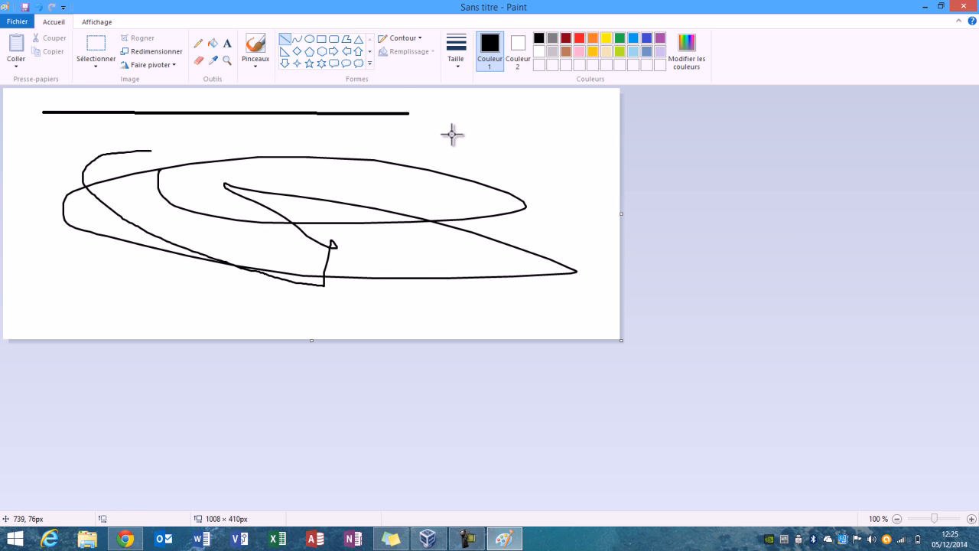
Draw an upward block arrow over the scribble, just past the end of the horizontal line.
{"action": "left_click", "coordinate": [359, 51]}
{"action": "left_click_drag", "start_coordinate": [421, 120], "coordinate": [519, 227]}
{"action": "left_click", "coordinate": [90, 273]}
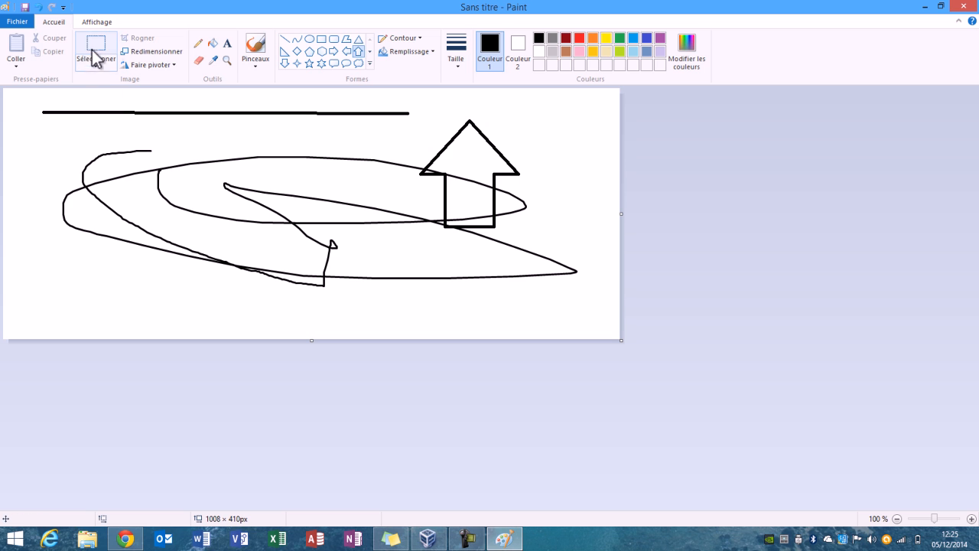
Erase most of the first two thirds of the horizontal line with the Eraser, starting from its middle.
{"action": "left_click", "coordinate": [199, 60]}
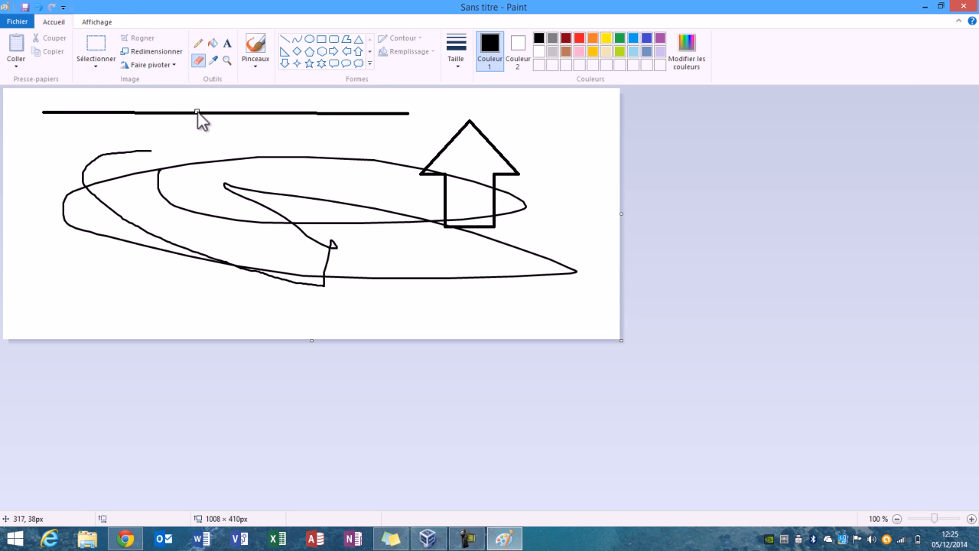
{"action": "mouse_move", "coordinate": [195, 114]}
{"action": "left_mouse_down"}
{"action": "mouse_move", "coordinate": [36, 112]}
{"action": "mouse_move", "coordinate": [181, 114]}
{"action": "mouse_move", "coordinate": [80, 111]}
{"action": "left_mouse_up"}
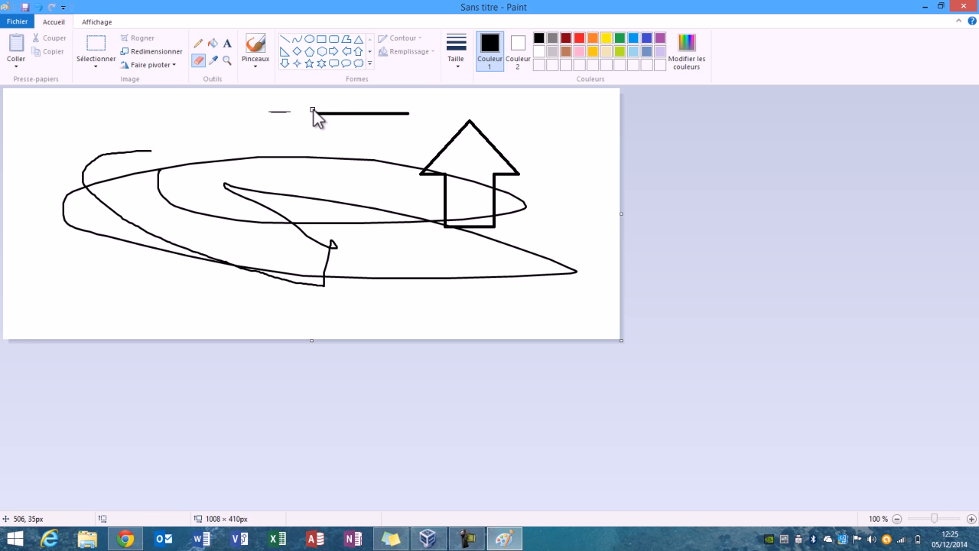
Switch to Chrome, copy the image of the four-colour Windows flag with the Microsoft name, and return to Paint.
{"action": "mouse_move", "coordinate": [973, 3]}
{"action": "left_click", "coordinate": [125, 538]}
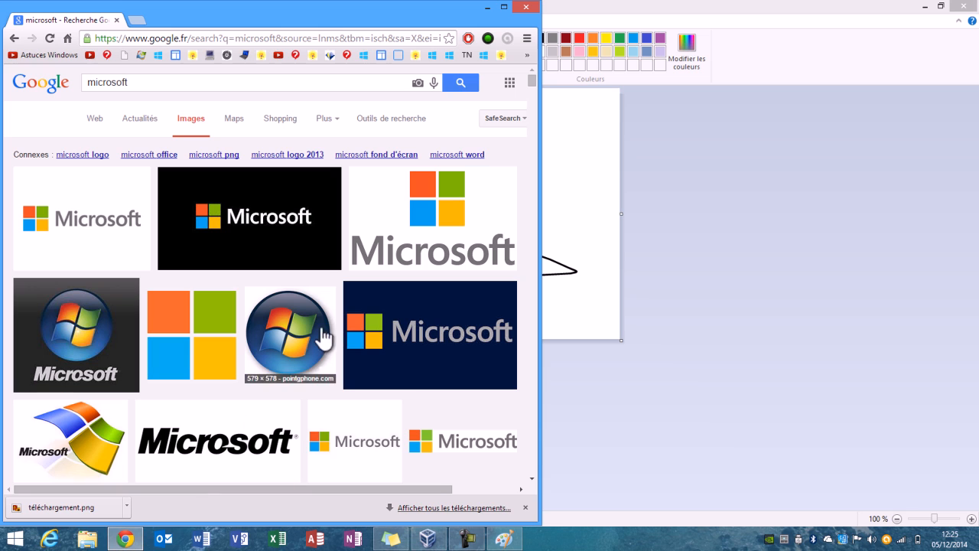
{"action": "right_click", "coordinate": [79, 432]}
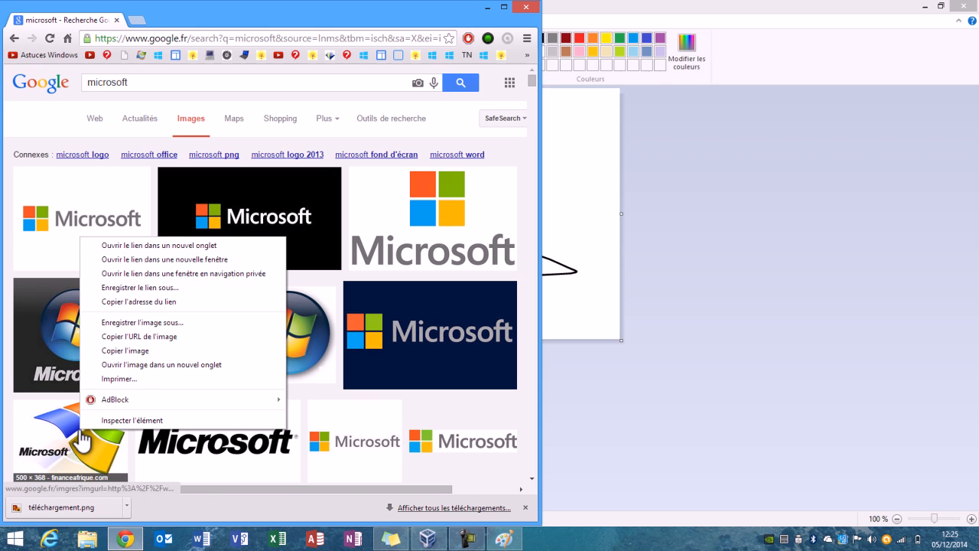
{"action": "left_click", "coordinate": [130, 351]}
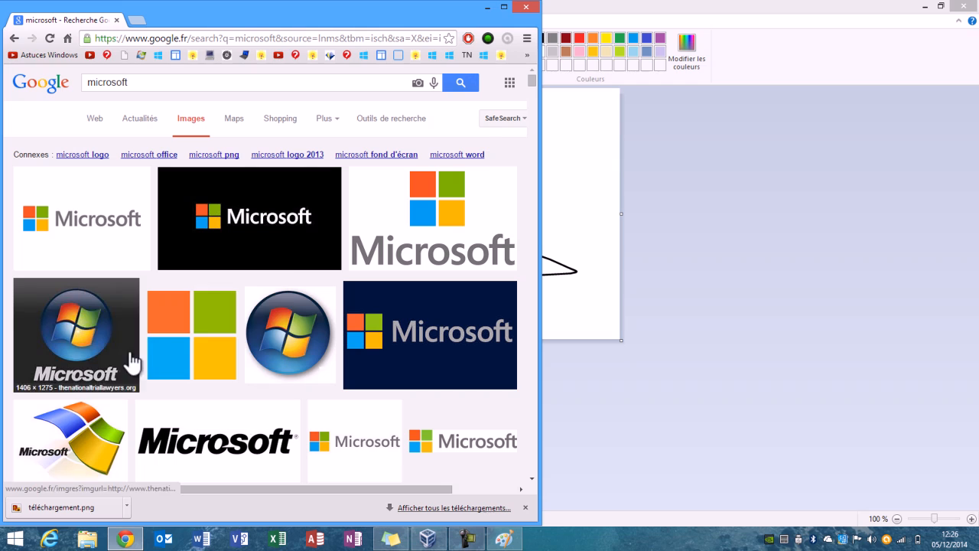
{"action": "left_click", "coordinate": [672, 7]}
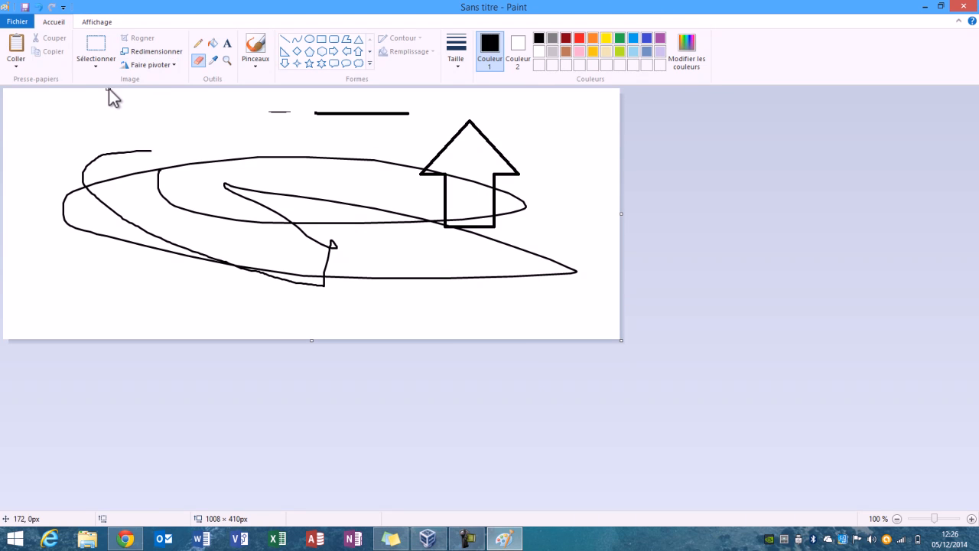
Try the pasted Microsoft flag logo at about 472 × 313 px on the canvas and delete it.
{"action": "left_click", "coordinate": [18, 53]}
{"action": "left_click_drag", "start_coordinate": [73, 125], "coordinate": [74, 149]}
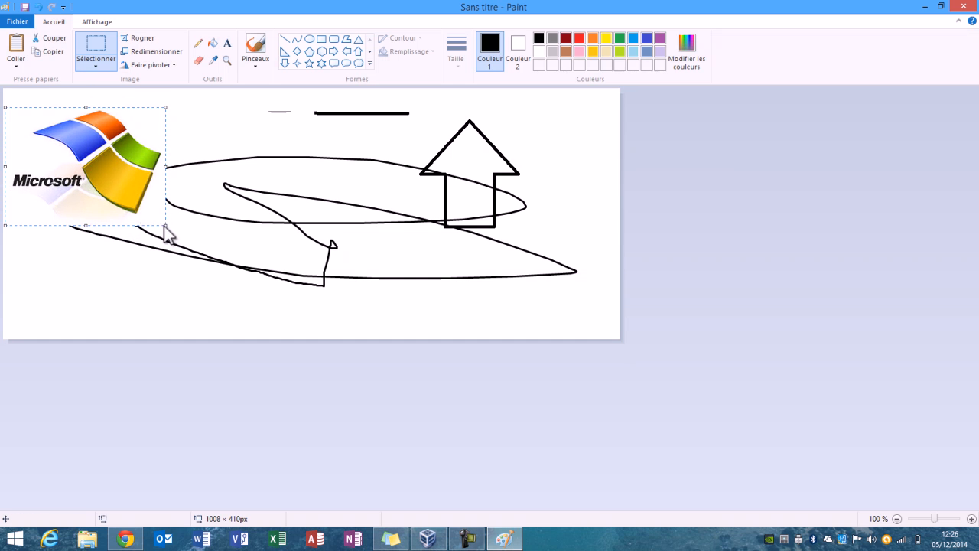
{"action": "left_click_drag", "start_coordinate": [166, 225], "coordinate": [357, 299]}
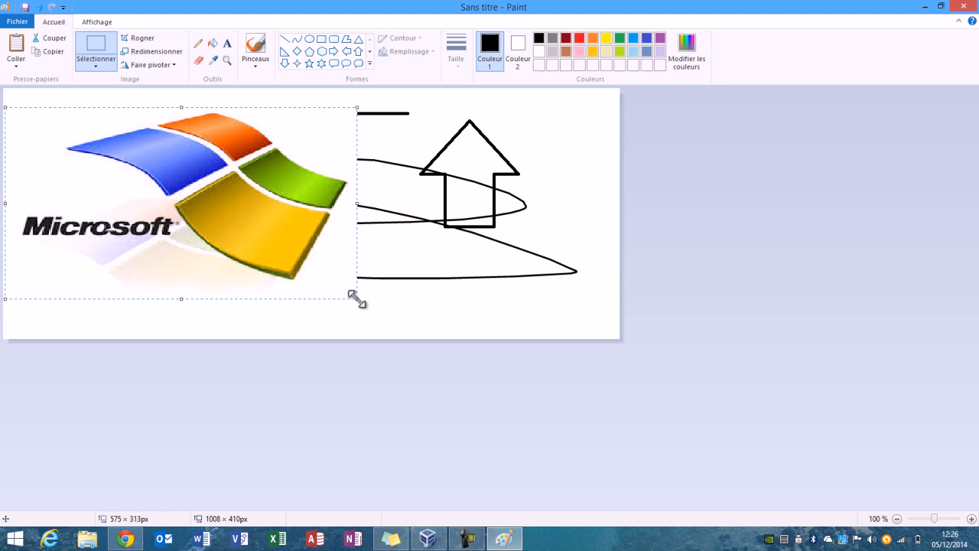
{"action": "mouse_move", "coordinate": [356, 204]}
{"action": "left_mouse_down"}
{"action": "mouse_move", "coordinate": [192, 207]}
{"action": "mouse_move", "coordinate": [294, 213]}
{"action": "left_mouse_up"}
{"action": "key", "text": "Delete"}
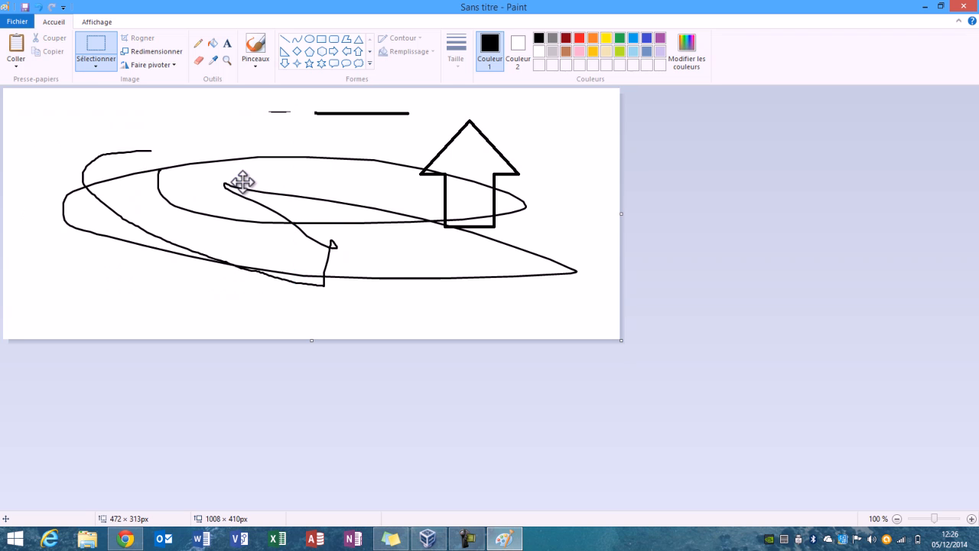
Paste the copied Microsoft flag logo at its original size over the scribble and deselect it.
{"action": "left_click", "coordinate": [17, 47]}
{"action": "left_click_drag", "start_coordinate": [55, 107], "coordinate": [174, 159]}
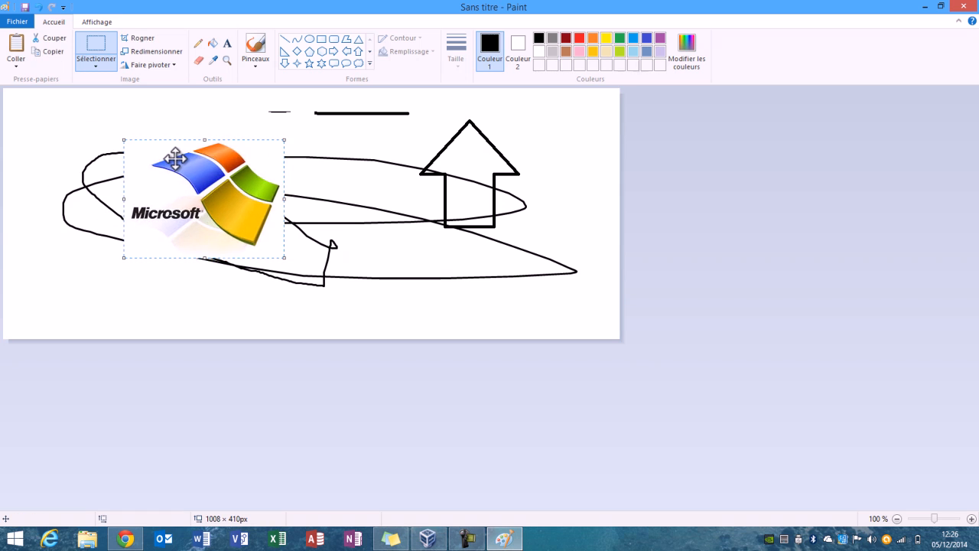
{"action": "left_click", "coordinate": [338, 148]}
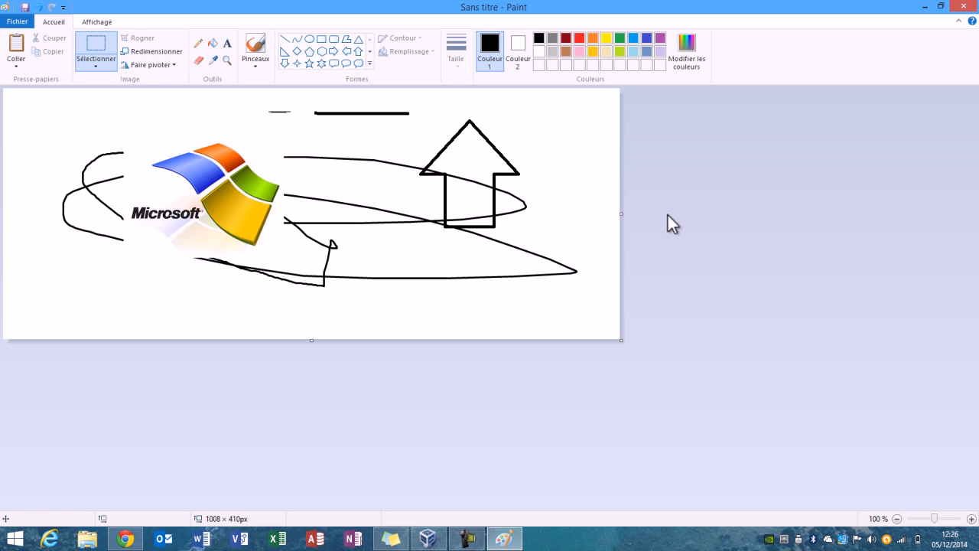
Widen the canvas slightly and rotate the whole image by 180°.
{"action": "left_click_drag", "start_coordinate": [621, 213], "coordinate": [672, 244]}
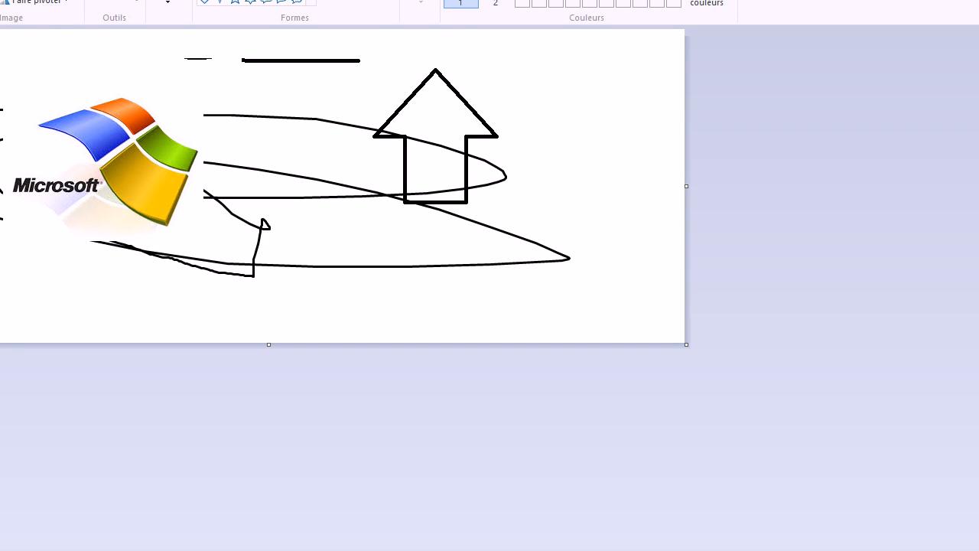
{"action": "left_click", "coordinate": [46, 2]}
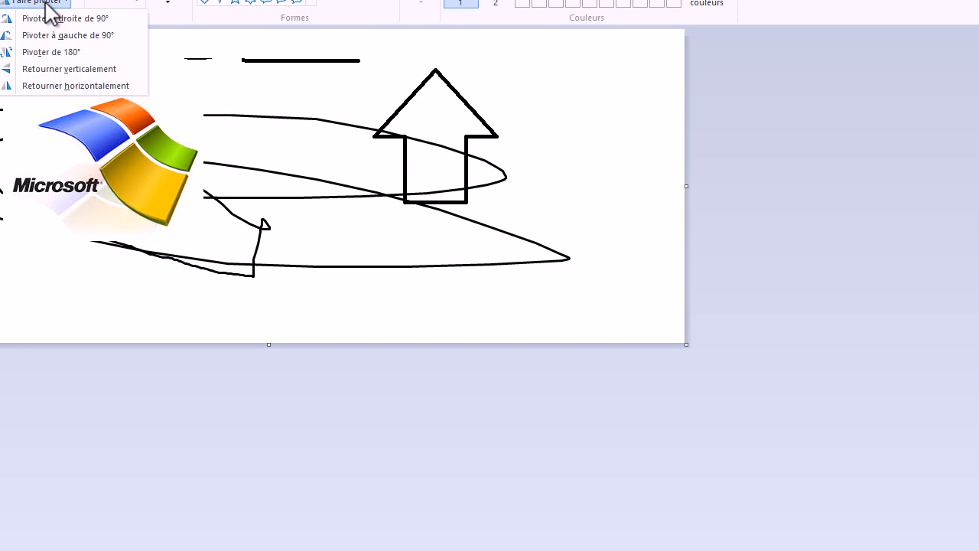
{"action": "left_click", "coordinate": [50, 53]}
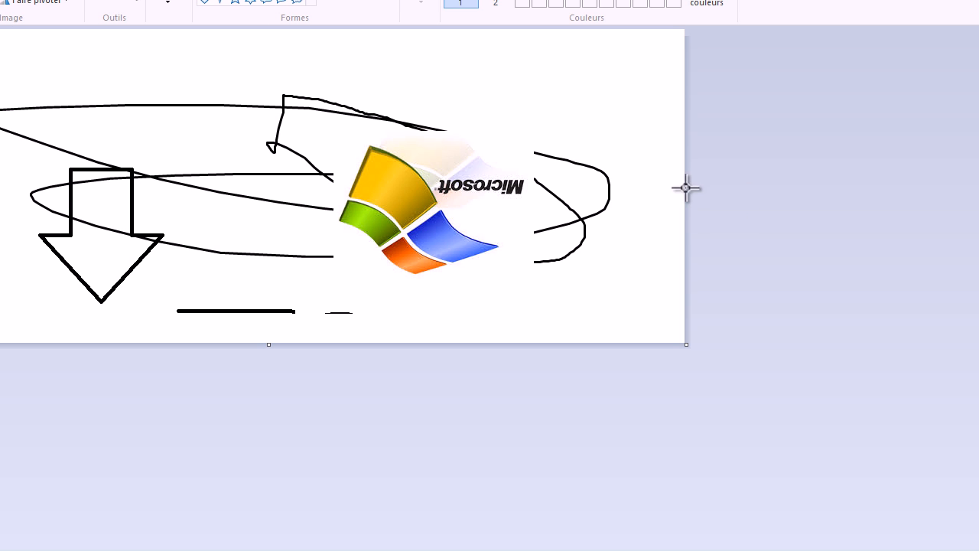
Narrow the canvas to about 884 px wide and rotate the image 180° back upright.
{"action": "left_click_drag", "start_coordinate": [689, 187], "coordinate": [532, 187]}
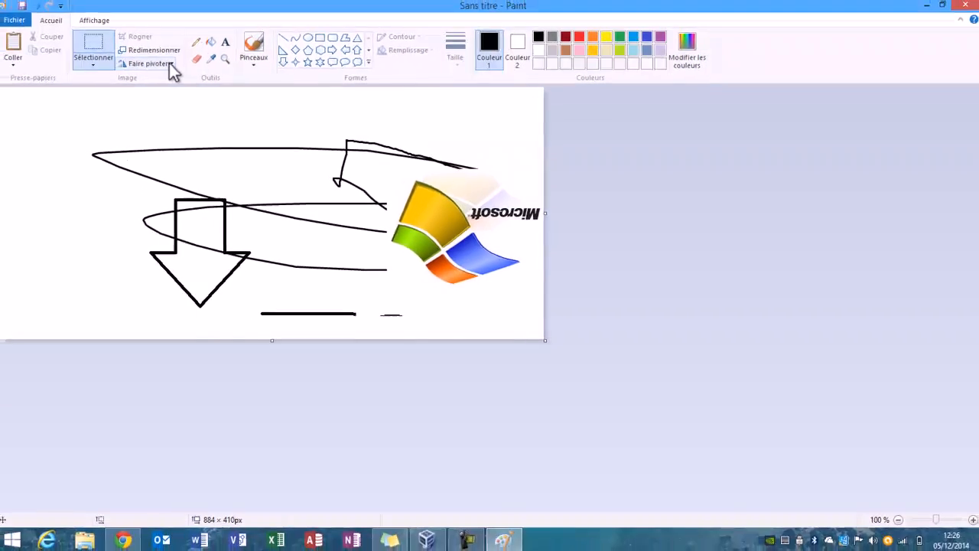
{"action": "left_click", "coordinate": [171, 65]}
{"action": "left_click", "coordinate": [182, 102]}
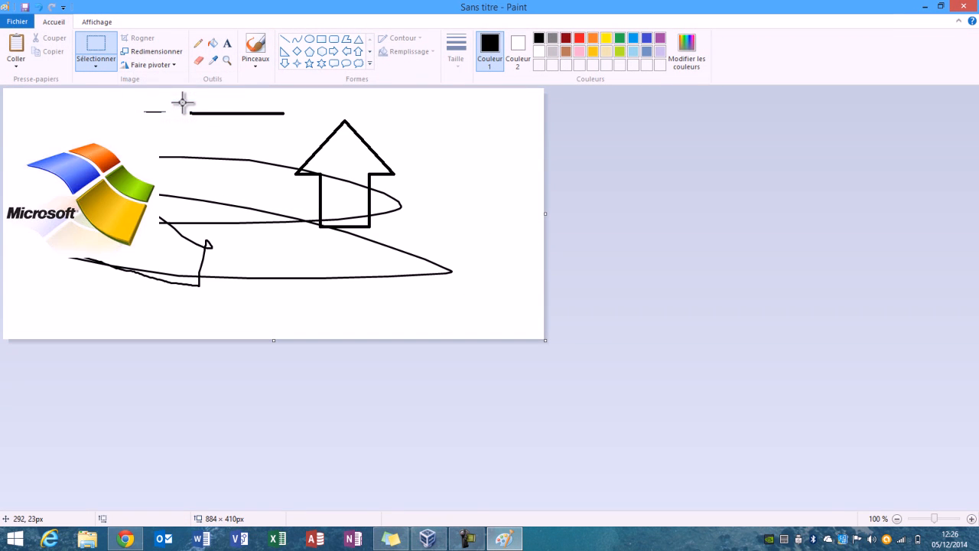
Rotate the image 90° counterclockwise and turn it back 90° clockwise.
{"action": "left_click", "coordinate": [137, 65]}
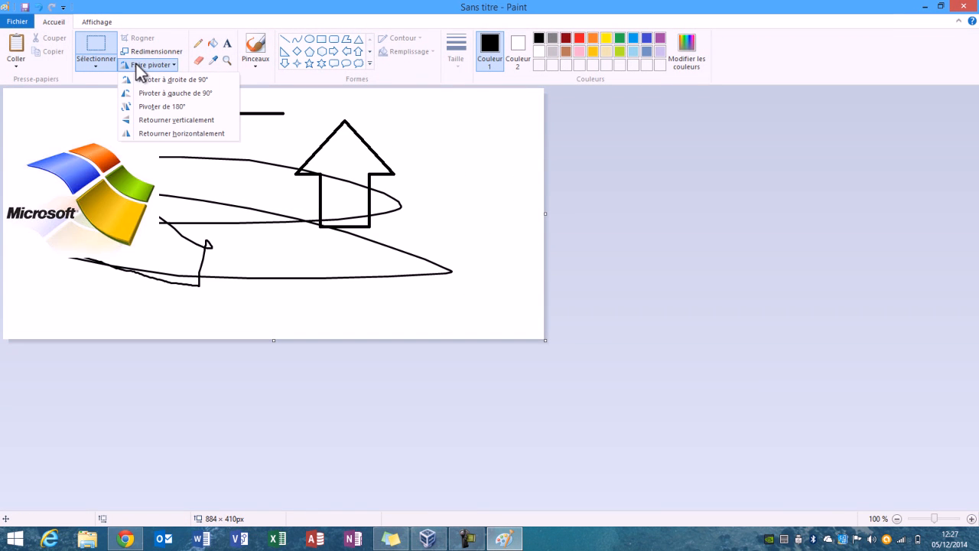
{"action": "left_click", "coordinate": [142, 93]}
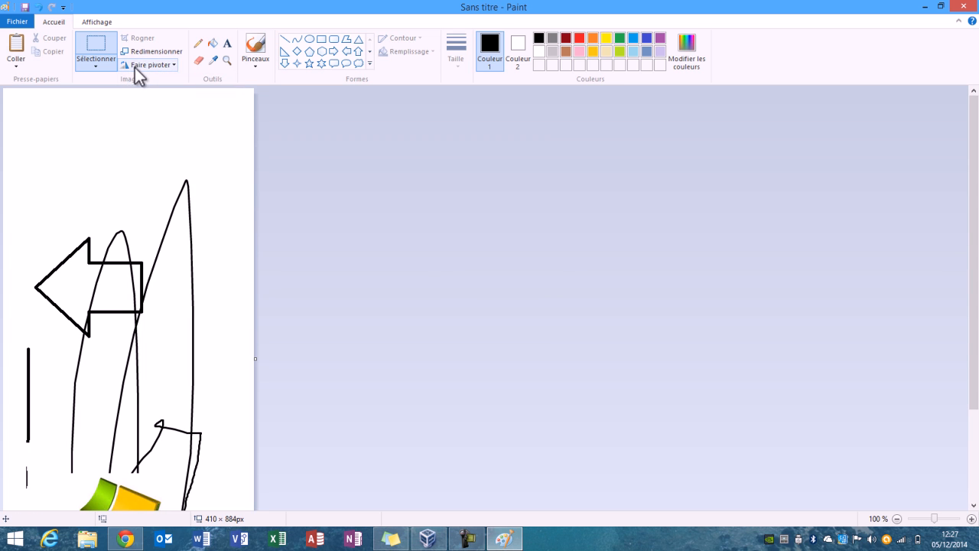
{"action": "left_click", "coordinate": [136, 67]}
{"action": "left_click", "coordinate": [142, 88]}
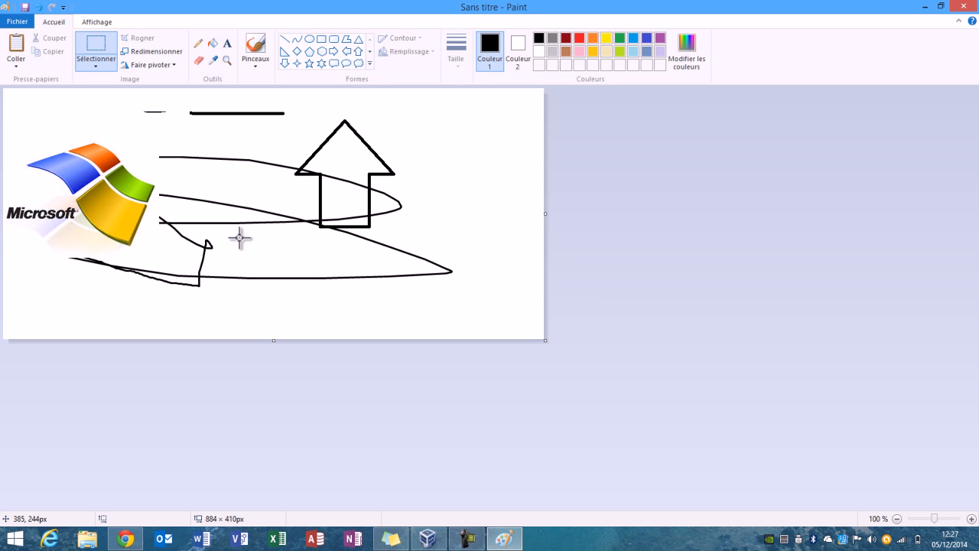
Paste the desktop file téléchargement.png into the drawing and place it between the flag logo and the arrow.
{"action": "left_click", "coordinate": [16, 69]}
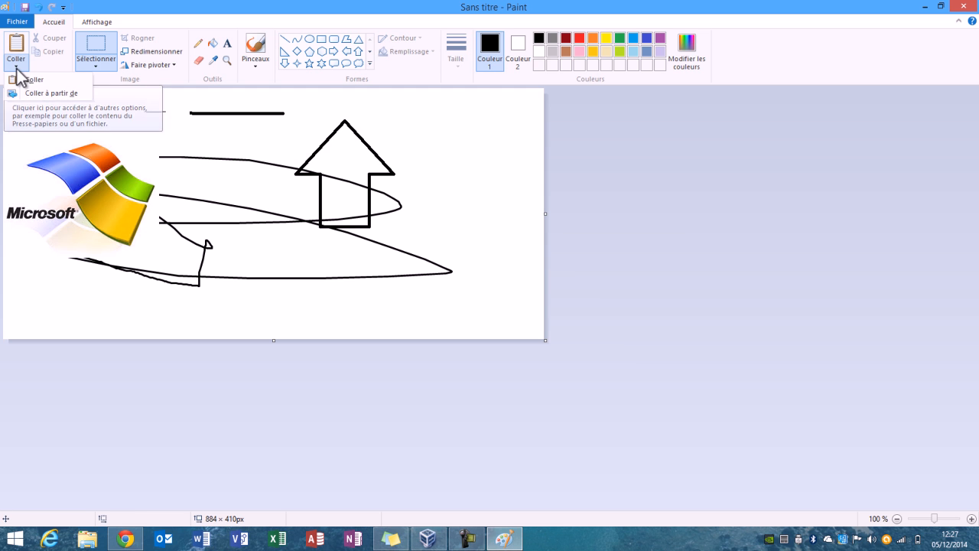
{"action": "left_click", "coordinate": [31, 93]}
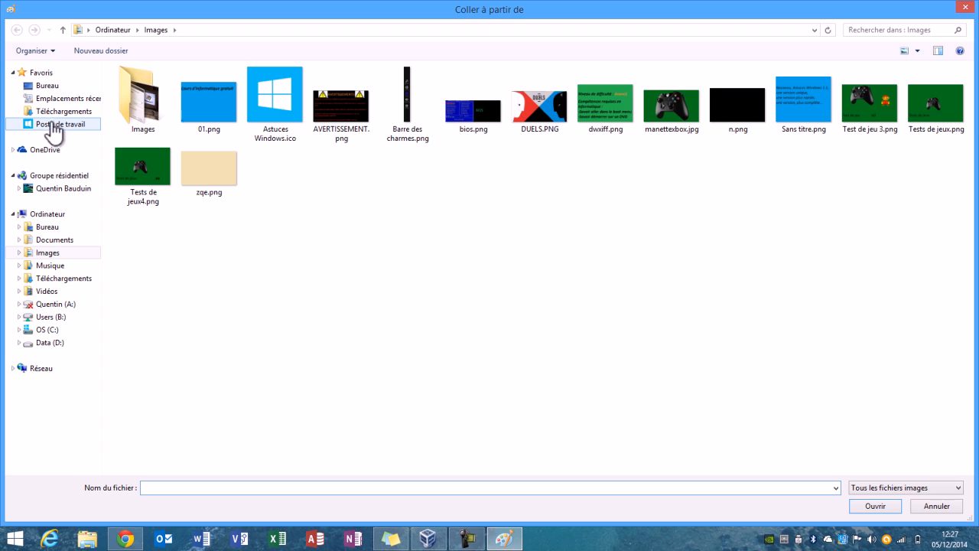
{"action": "left_click", "coordinate": [51, 88]}
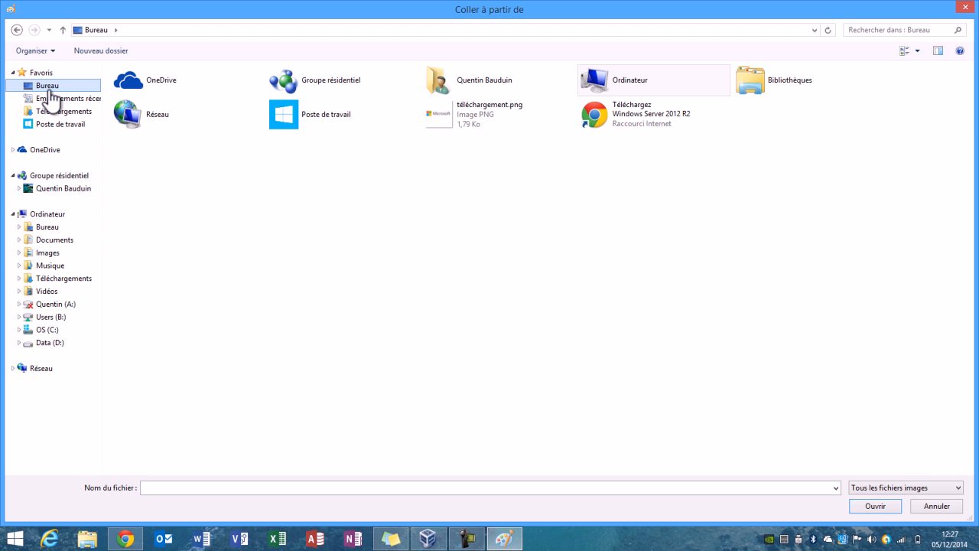
{"action": "double_click", "coordinate": [464, 125]}
{"action": "left_click_drag", "start_coordinate": [97, 151], "coordinate": [264, 192]}
{"action": "left_click", "coordinate": [458, 164]}
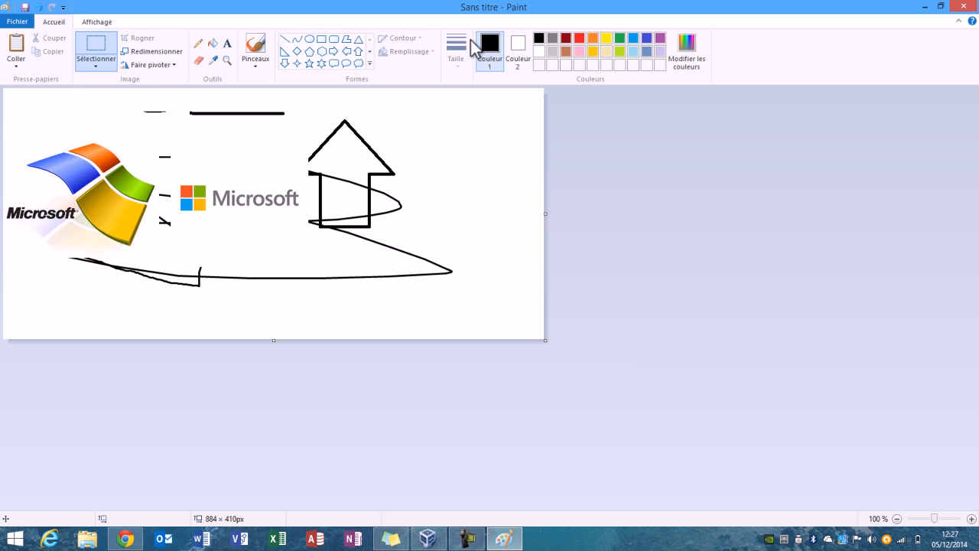
Pick the golden yellow from the flag logo and fill the white background, the arrow's shaft and the loop beside it.
{"action": "left_click", "coordinate": [214, 60]}
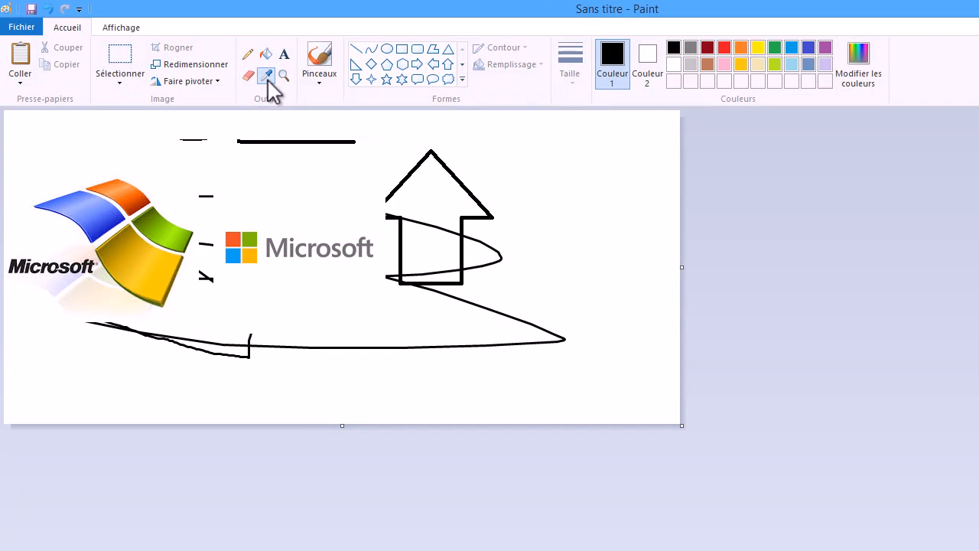
{"action": "left_click", "coordinate": [150, 268]}
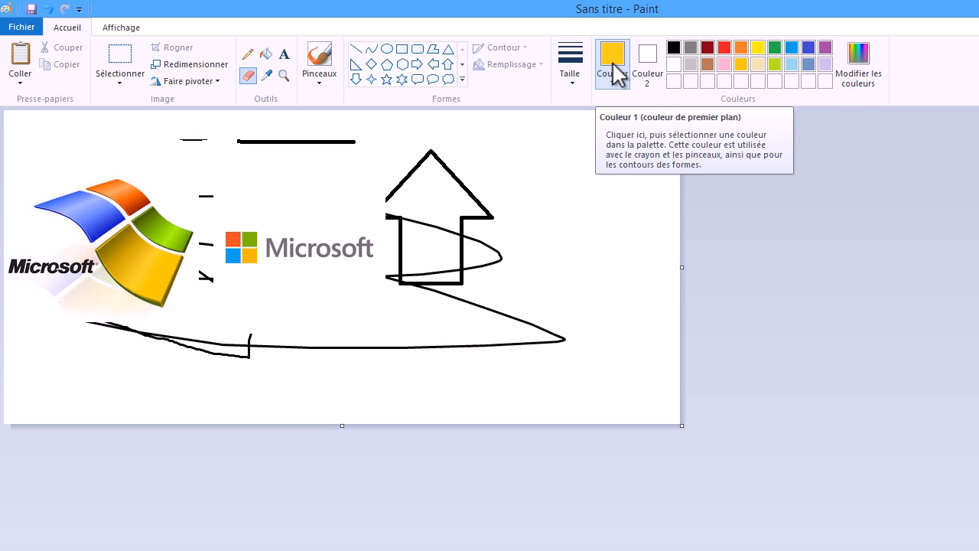
{"action": "left_click", "coordinate": [265, 54]}
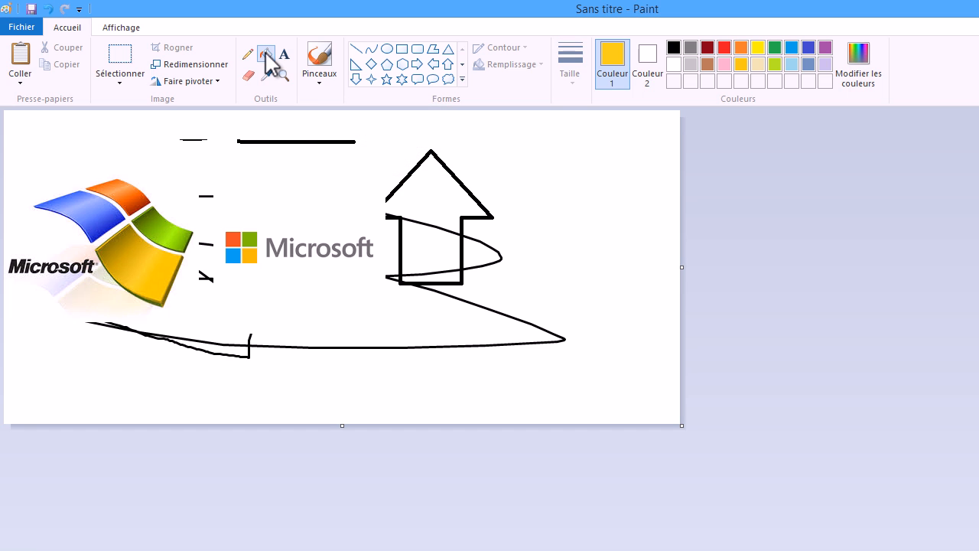
{"action": "left_click", "coordinate": [550, 176]}
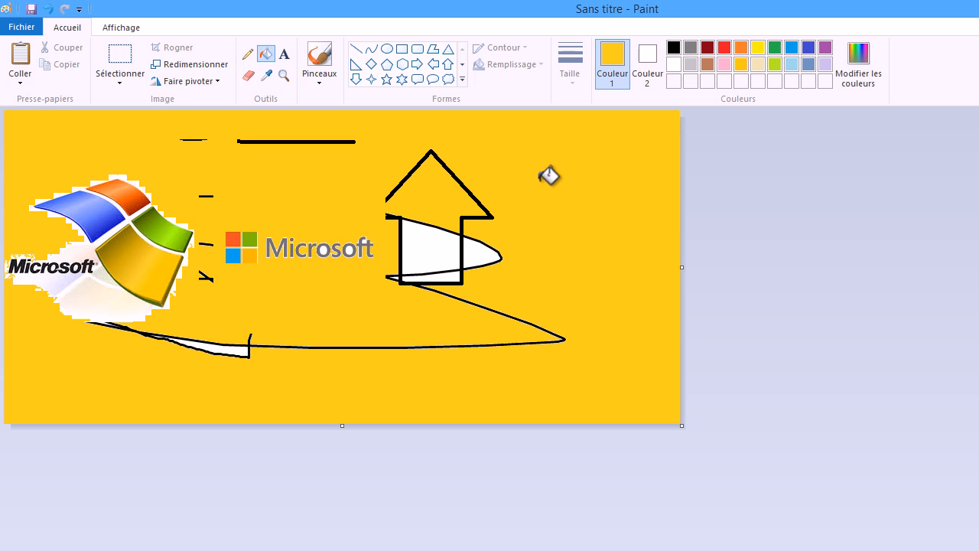
{"action": "left_click", "coordinate": [419, 248]}
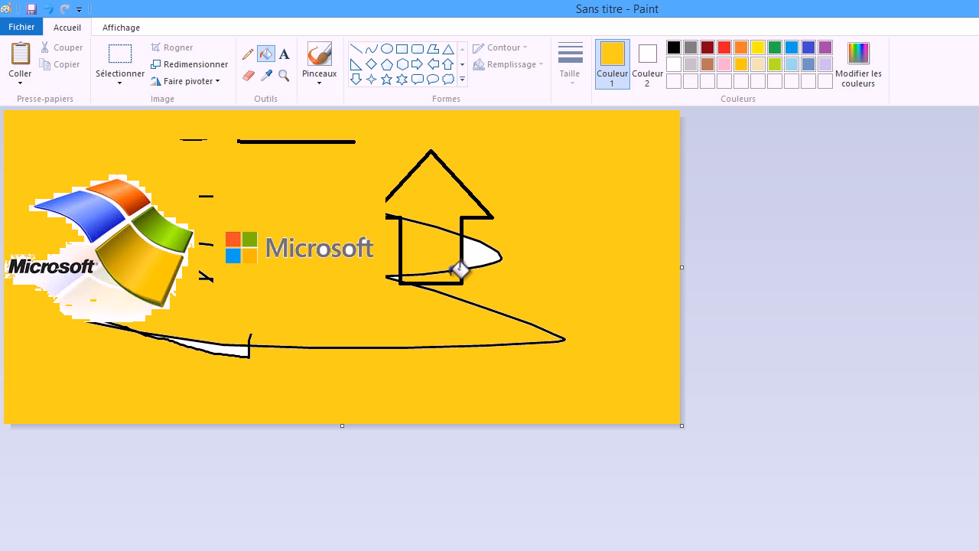
{"action": "left_click", "coordinate": [481, 253]}
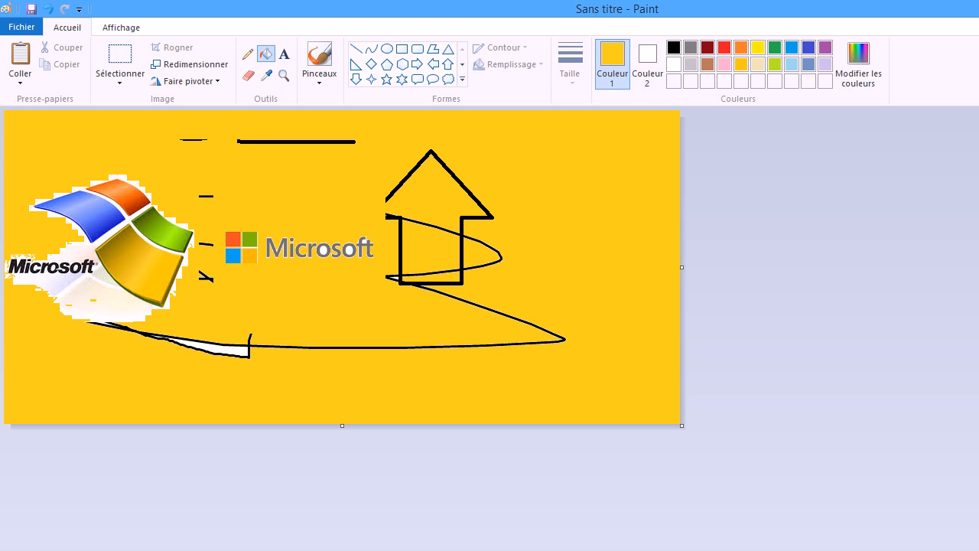
Zoom out to 50 %, zoom in to 800 % to examine the flag logo's pixels, and return to 100 %.
{"action": "left_click", "coordinate": [897, 519]}
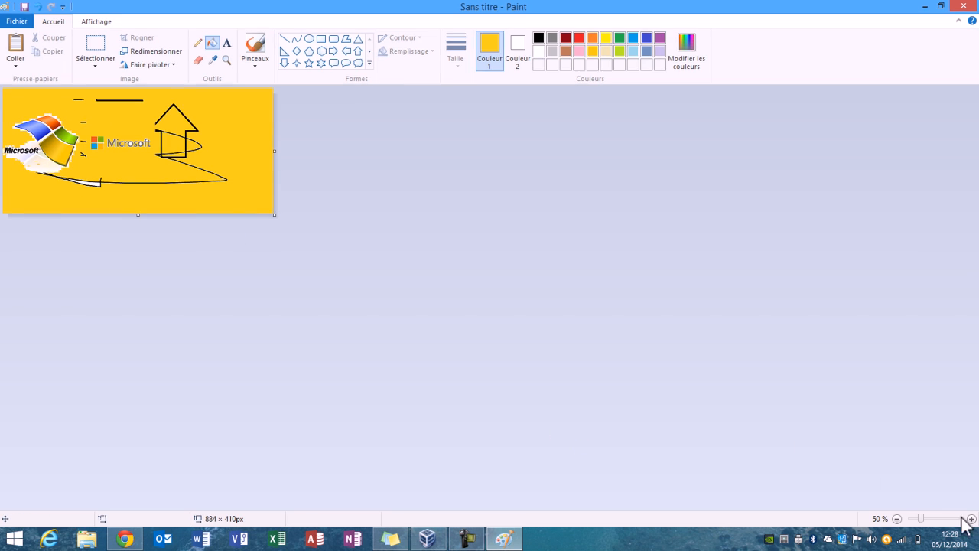
{"action": "left_click", "coordinate": [970, 519]}
{"action": "left_click", "coordinate": [970, 518]}
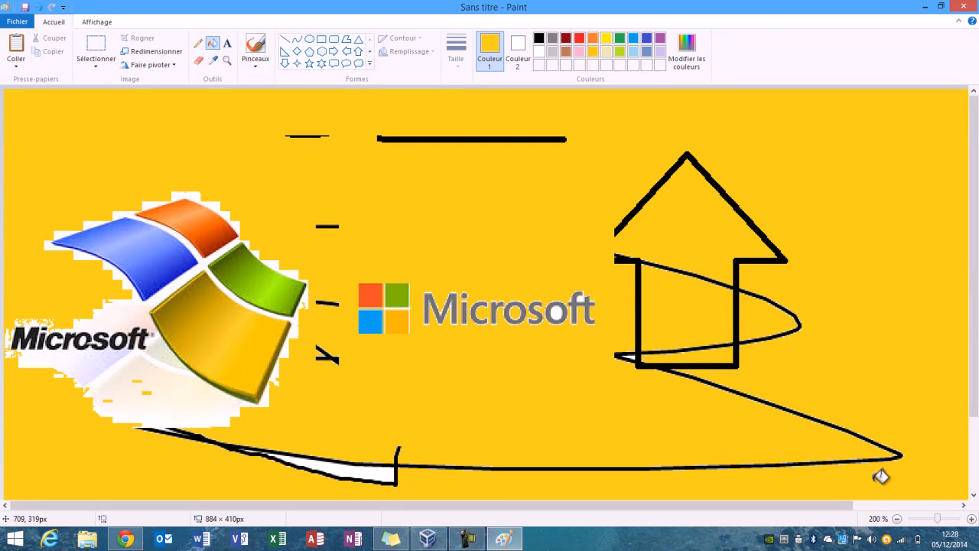
{"action": "left_click_drag", "start_coordinate": [939, 519], "coordinate": [956, 518]}
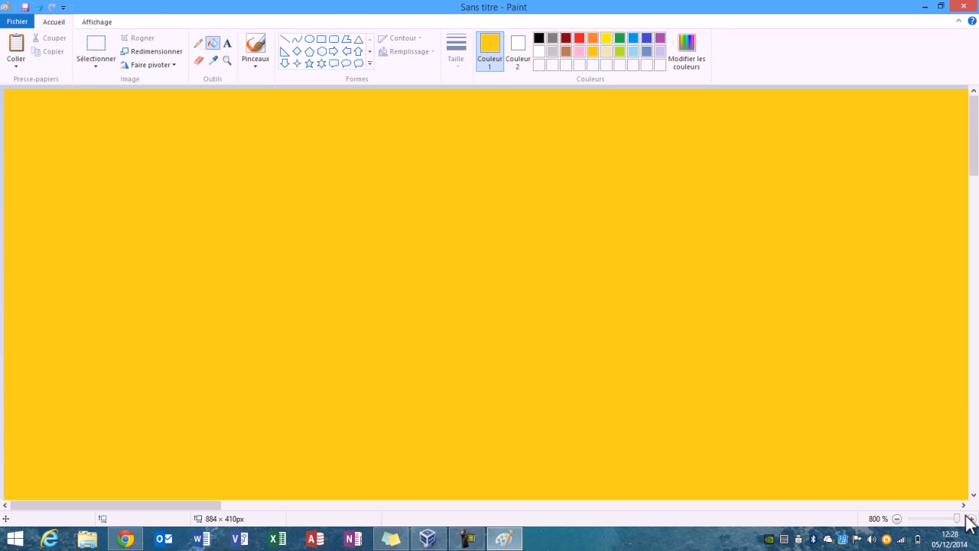
{"action": "left_click_drag", "start_coordinate": [976, 127], "coordinate": [974, 283]}
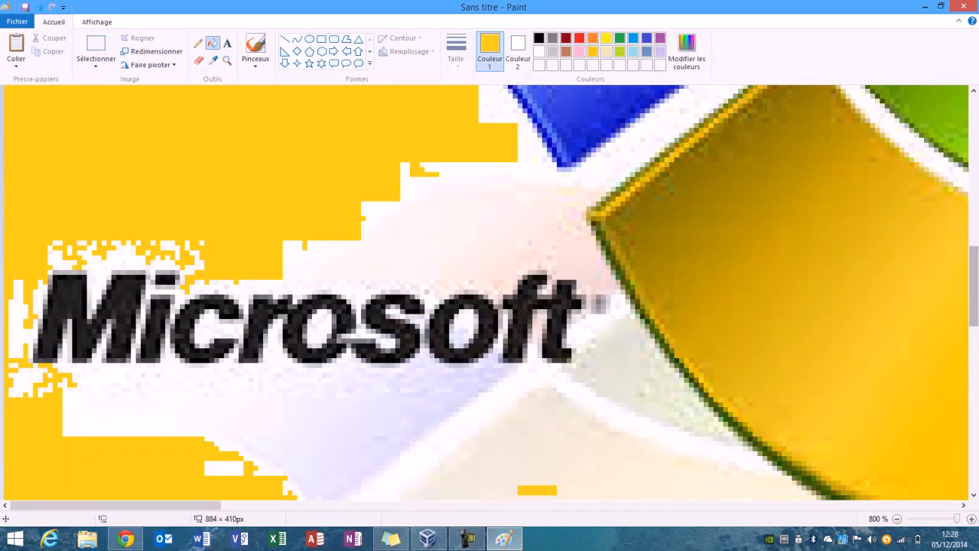
{"action": "left_click", "coordinate": [897, 519]}
{"action": "left_click", "coordinate": [897, 518]}
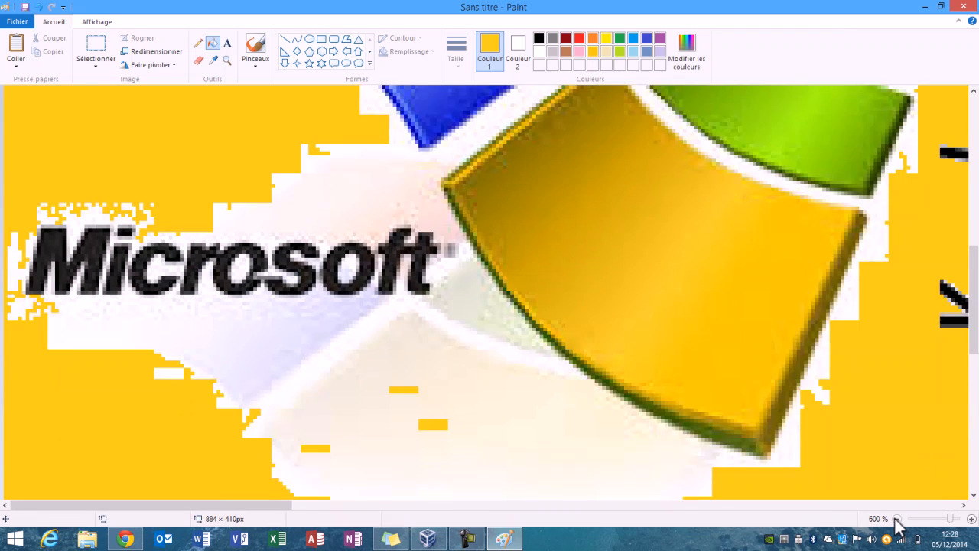
{"action": "left_click", "coordinate": [896, 519]}
{"action": "left_click", "coordinate": [897, 519]}
{"action": "left_click", "coordinate": [896, 519]}
{"action": "left_click", "coordinate": [897, 518]}
{"action": "left_click", "coordinate": [897, 518]}
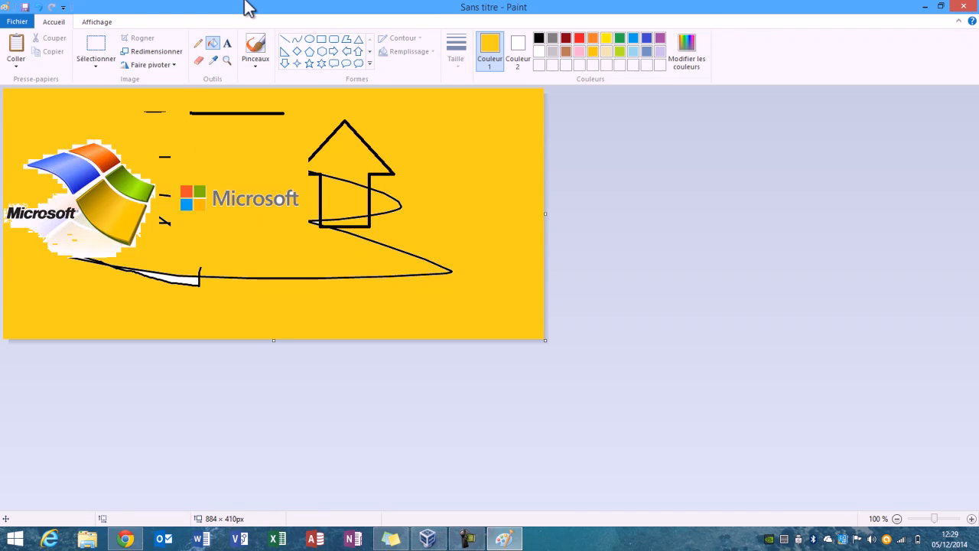
Undo all the yellow fills and fill the white background with green instead.
{"action": "left_click", "coordinate": [44, 9]}
{"action": "left_click", "coordinate": [44, 9]}
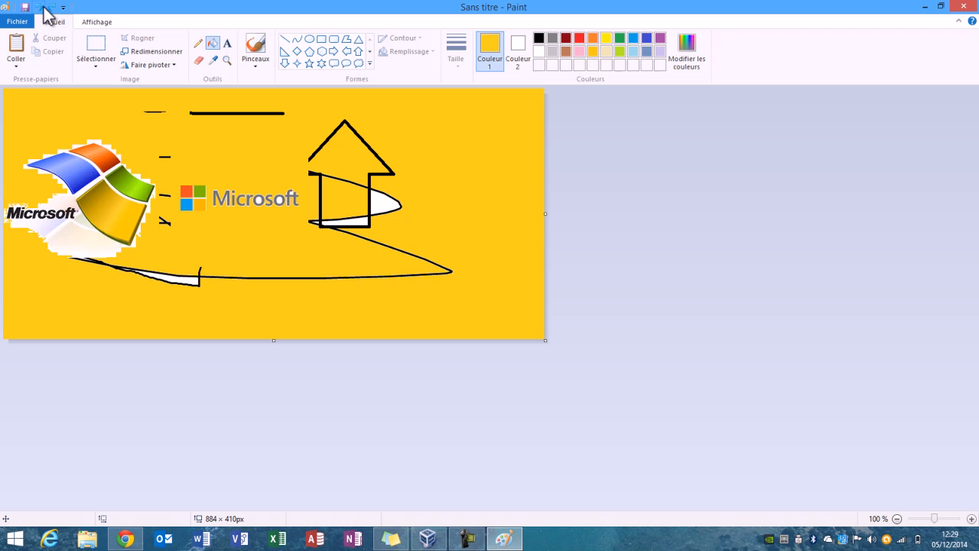
{"action": "left_click", "coordinate": [44, 9]}
{"action": "left_click", "coordinate": [43, 9]}
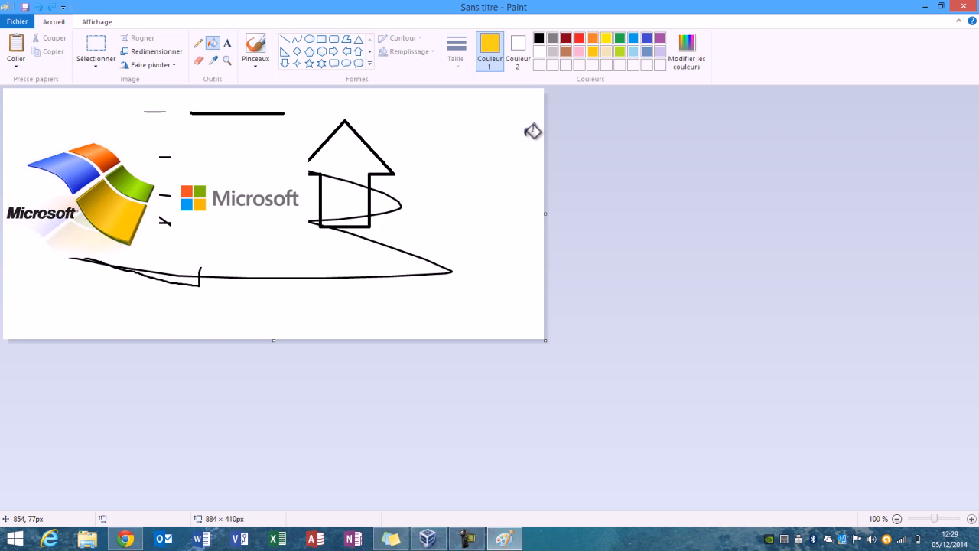
{"action": "left_click", "coordinate": [620, 39]}
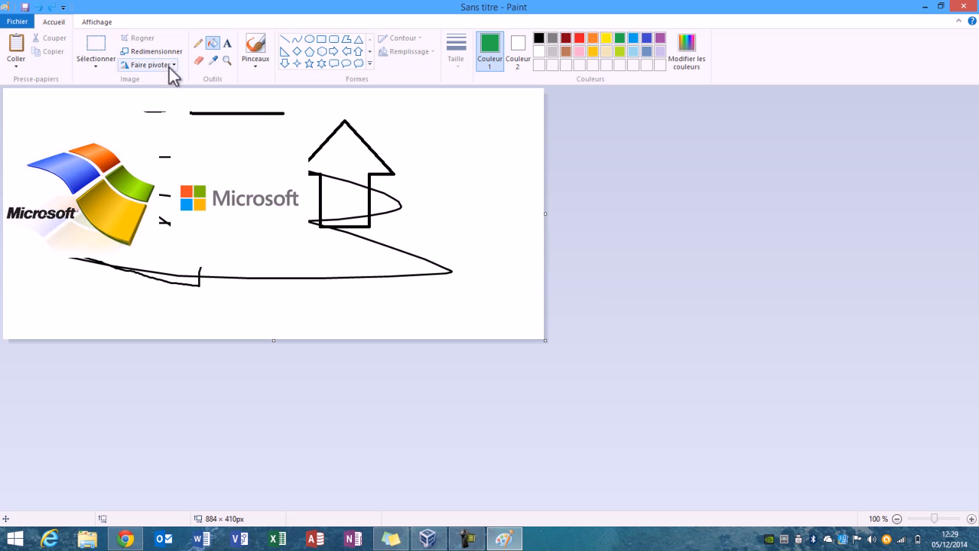
{"action": "left_click", "coordinate": [413, 134]}
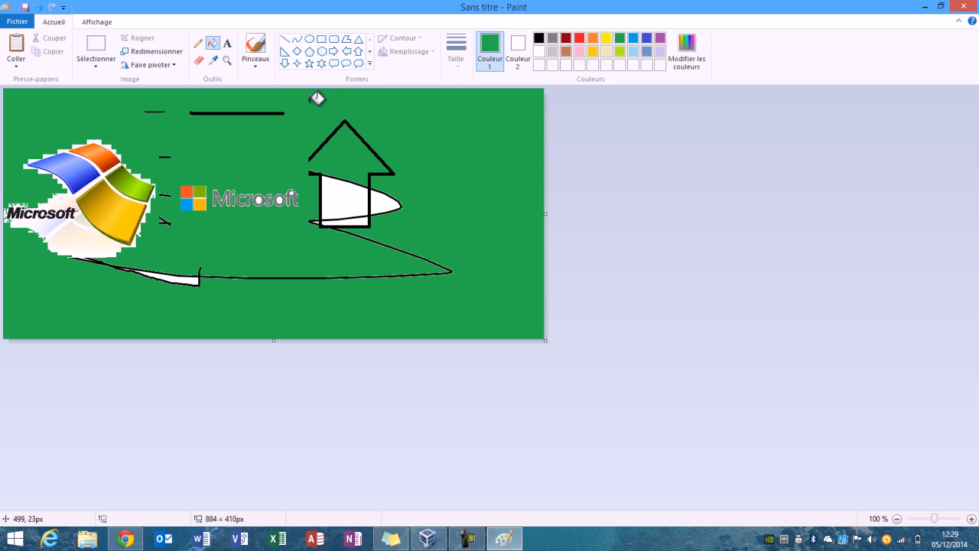
Add the orange text "Test" on the green background above and beside the arrow's tip.
{"action": "left_click", "coordinate": [228, 44]}
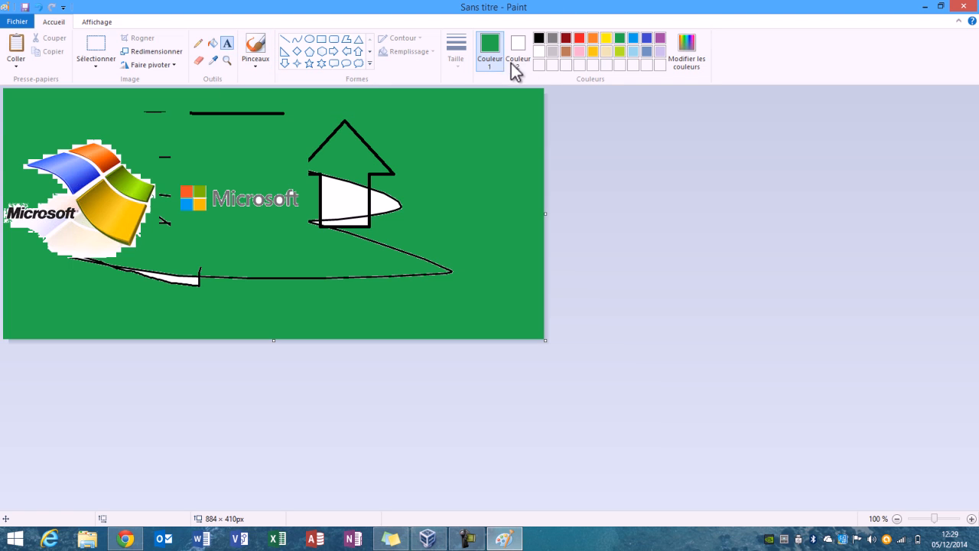
{"action": "left_click", "coordinate": [594, 40]}
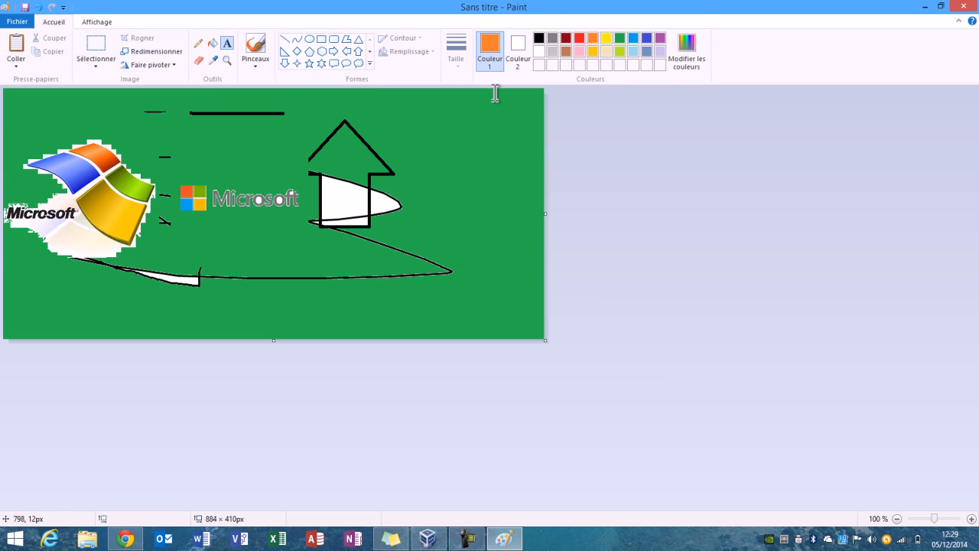
{"action": "left_click", "coordinate": [391, 121]}
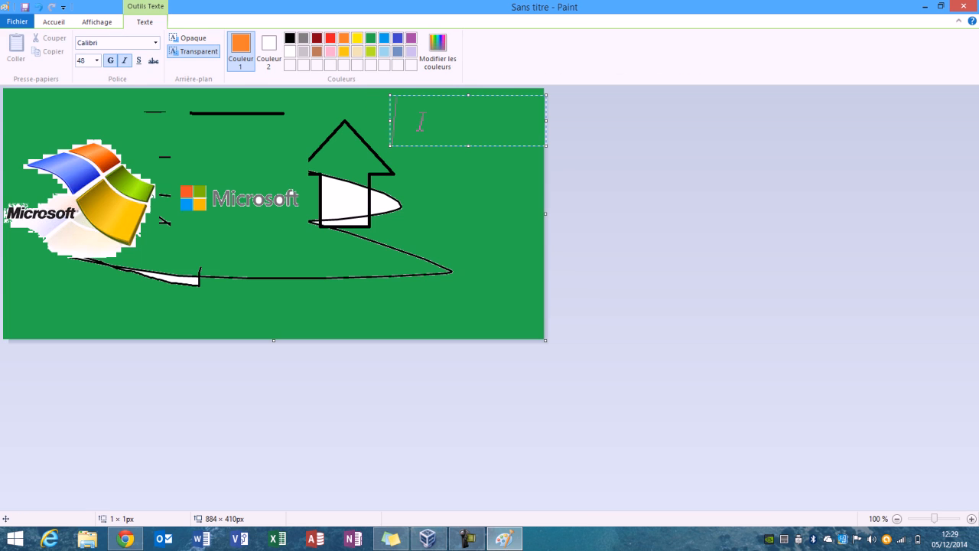
{"action": "type", "text": "Test"}
{"action": "key", "text": "BackSpace"}
{"action": "key", "text": "BackSpace"}
{"action": "type", "text": "st"}
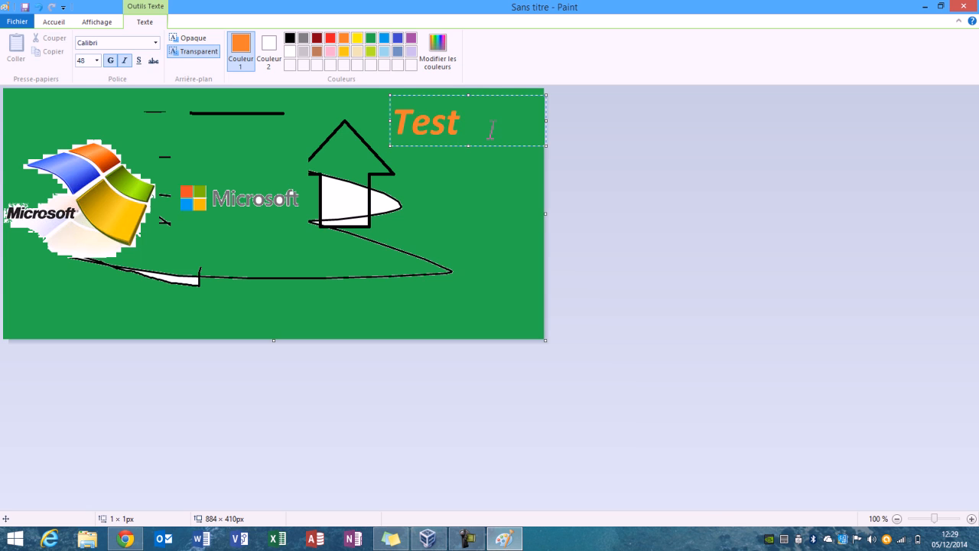
Try the size, underline and font options on the word "Test", keep Calibri 48 without underline, and place the text.
{"action": "left_click_drag", "start_coordinate": [492, 129], "coordinate": [379, 128]}
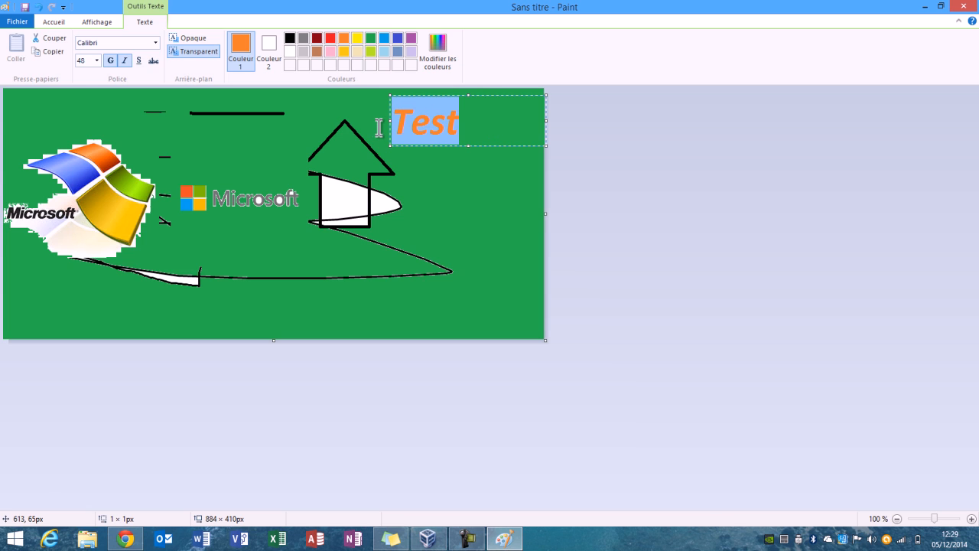
{"action": "left_click", "coordinate": [98, 61]}
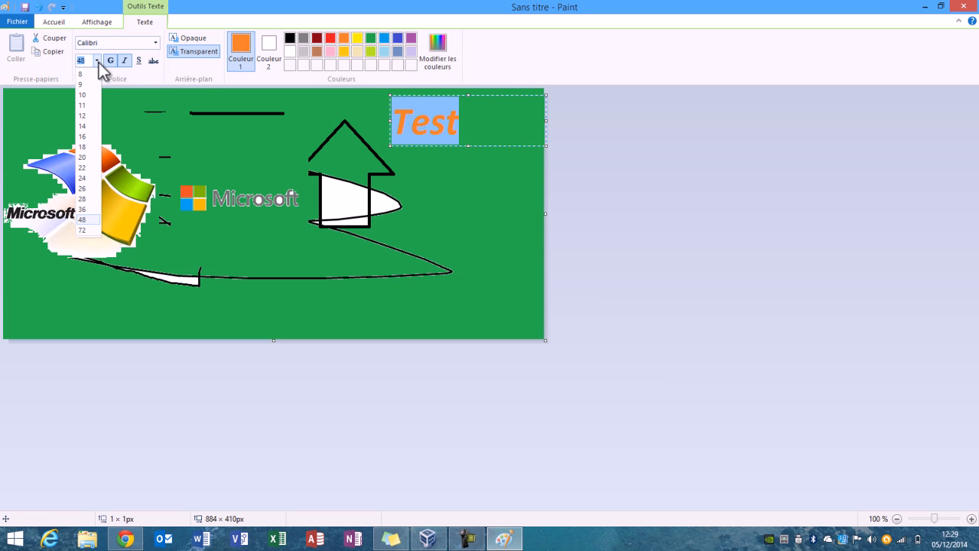
{"action": "left_click", "coordinate": [86, 220]}
{"action": "left_click", "coordinate": [140, 61]}
{"action": "left_click", "coordinate": [140, 61]}
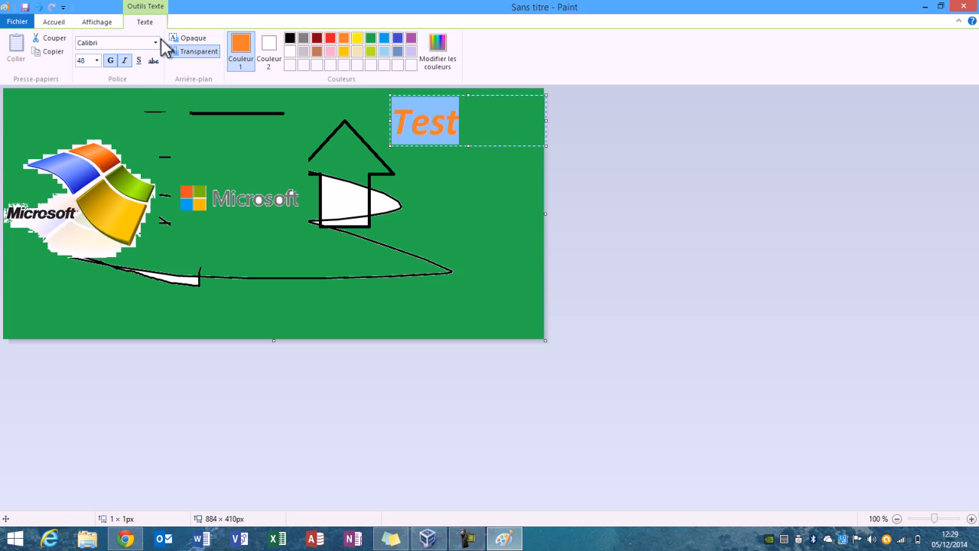
{"action": "left_click", "coordinate": [157, 42]}
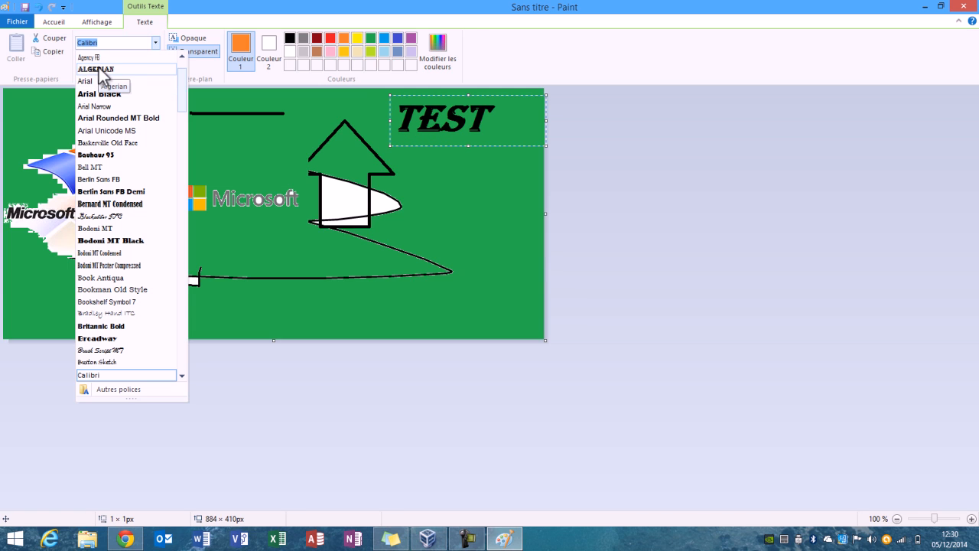
{"action": "left_click", "coordinate": [480, 121]}
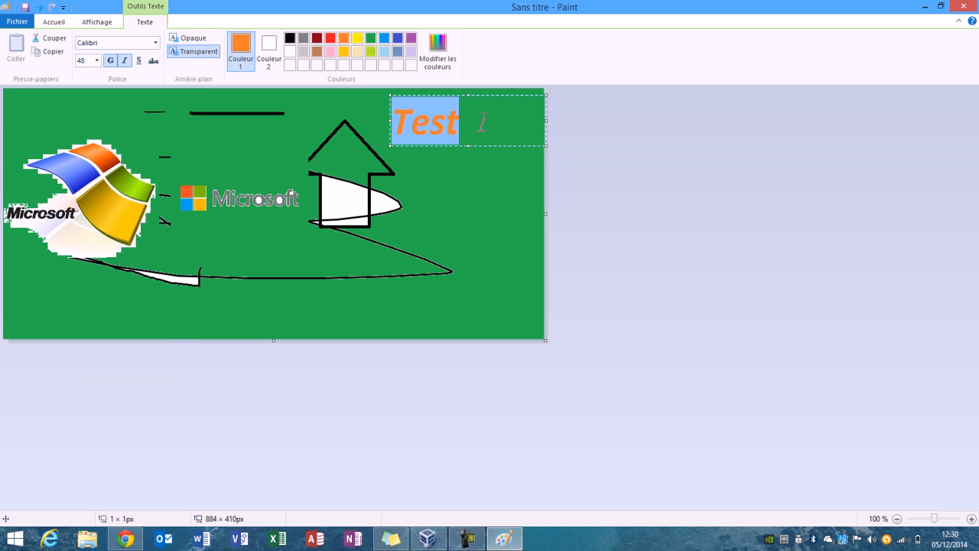
{"action": "left_click", "coordinate": [507, 260]}
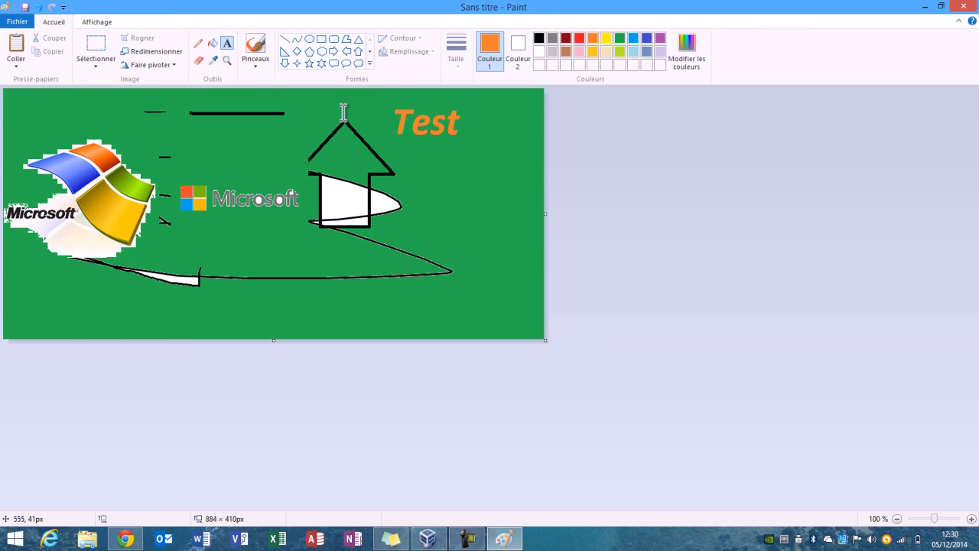
Scribble thin orange freehand lines across the logos and the arrow with the pencil.
{"action": "left_click", "coordinate": [203, 47]}
{"action": "mouse_move", "coordinate": [199, 147]}
{"action": "left_mouse_down"}
{"action": "mouse_move", "coordinate": [265, 138]}
{"action": "mouse_move", "coordinate": [199, 137]}
{"action": "mouse_move", "coordinate": [164, 113]}
{"action": "left_mouse_up"}
{"action": "mouse_move", "coordinate": [219, 176]}
{"action": "left_mouse_down"}
{"action": "mouse_move", "coordinate": [275, 160]}
{"action": "mouse_move", "coordinate": [167, 145]}
{"action": "mouse_move", "coordinate": [428, 194]}
{"action": "mouse_move", "coordinate": [4, 222]}
{"action": "mouse_move", "coordinate": [220, 224]}
{"action": "mouse_move", "coordinate": [3, 221]}
{"action": "mouse_move", "coordinate": [217, 309]}
{"action": "mouse_move", "coordinate": [142, 207]}
{"action": "mouse_move", "coordinate": [325, 249]}
{"action": "mouse_move", "coordinate": [272, 182]}
{"action": "mouse_move", "coordinate": [367, 202]}
{"action": "left_mouse_up"}
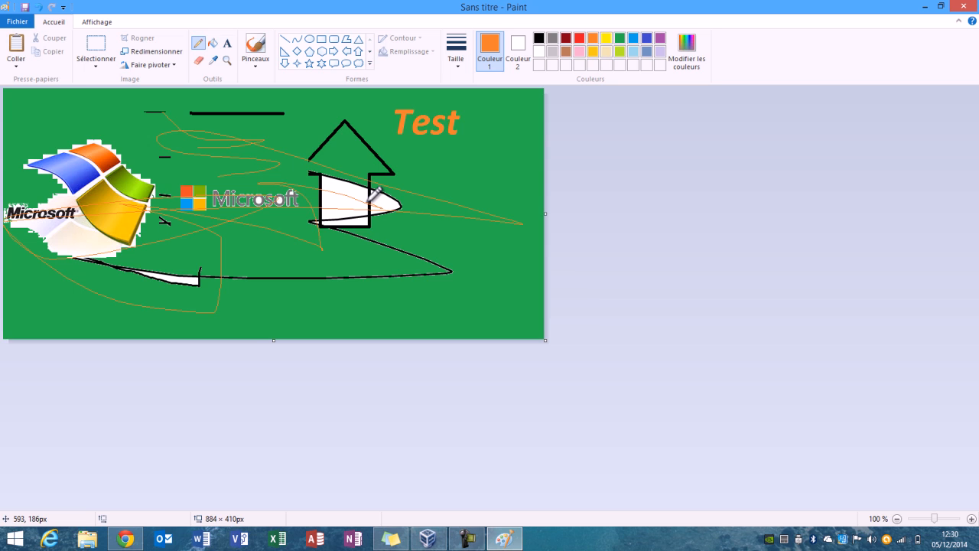
Delete a large rectangular area covering most of the drawing and fill the emptied area with black.
{"action": "left_click", "coordinate": [96, 49]}
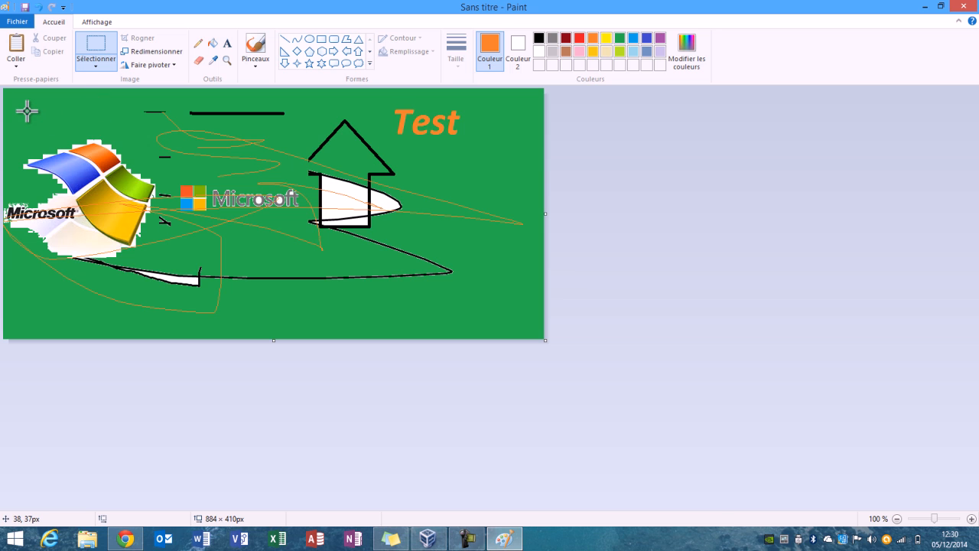
{"action": "left_click_drag", "start_coordinate": [27, 111], "coordinate": [496, 309]}
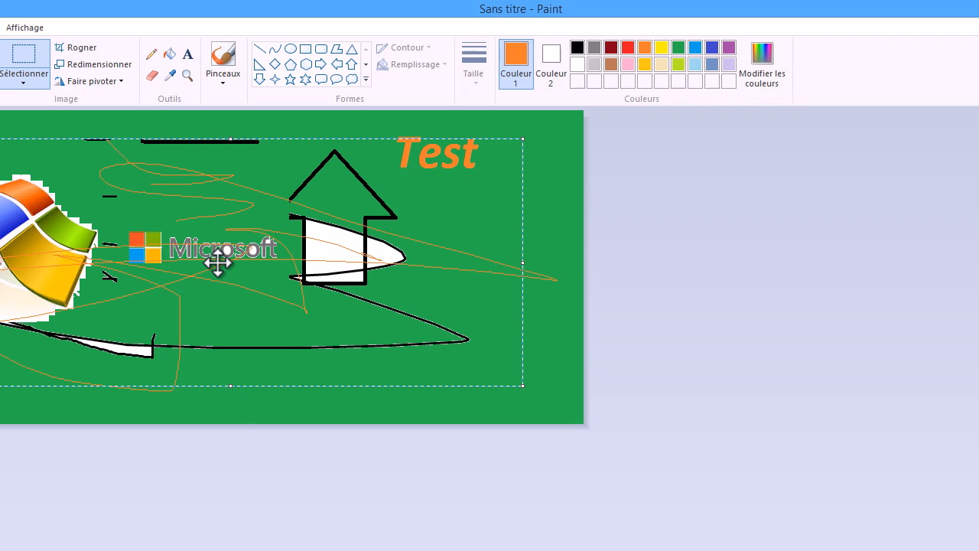
{"action": "key", "text": "Delete"}
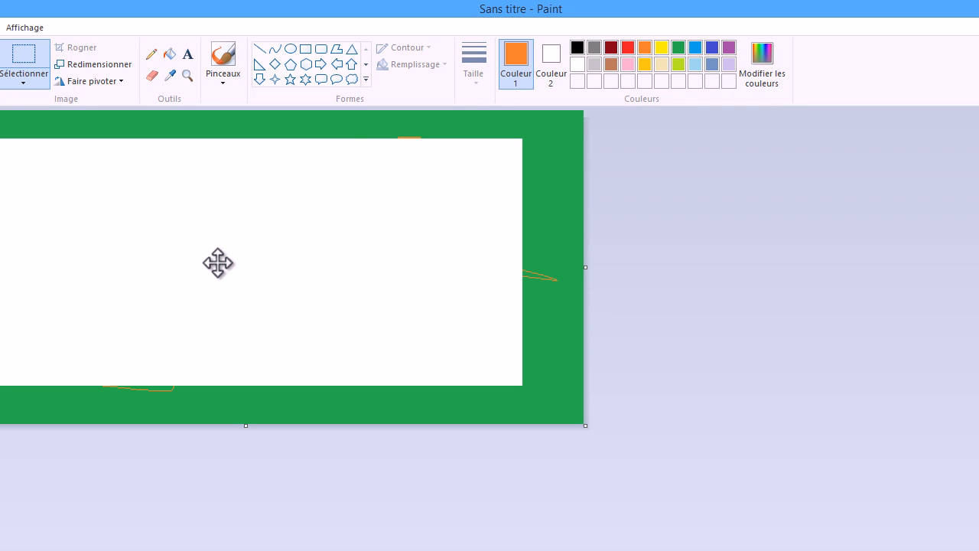
{"action": "left_click", "coordinate": [577, 49]}
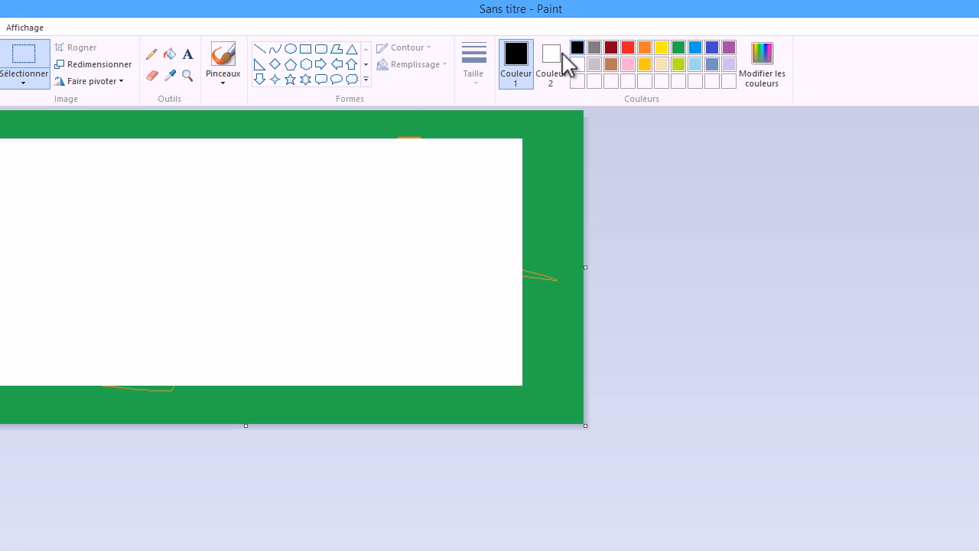
{"action": "left_click", "coordinate": [170, 55]}
{"action": "left_click", "coordinate": [239, 320]}
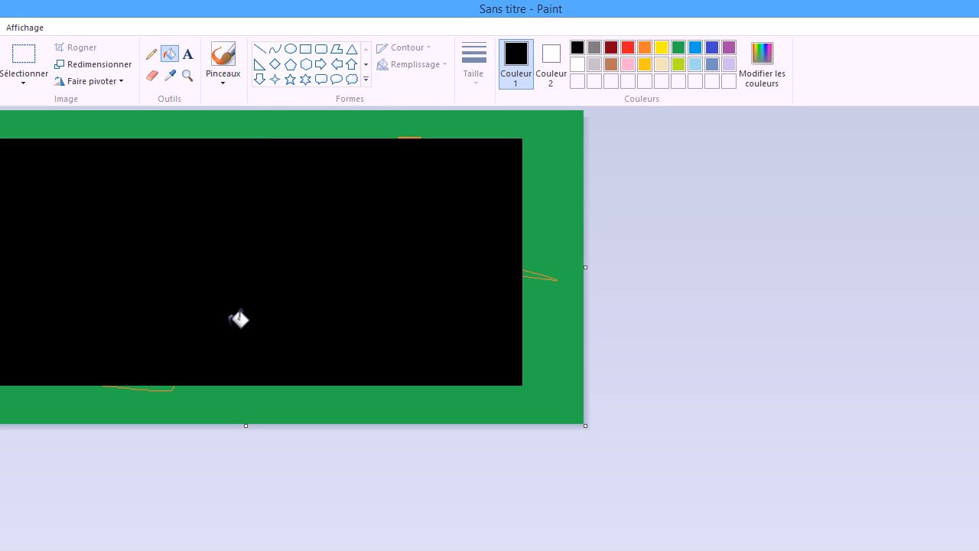
Draw a dark red right triangle inside the black rectangle.
{"action": "left_click", "coordinate": [260, 64]}
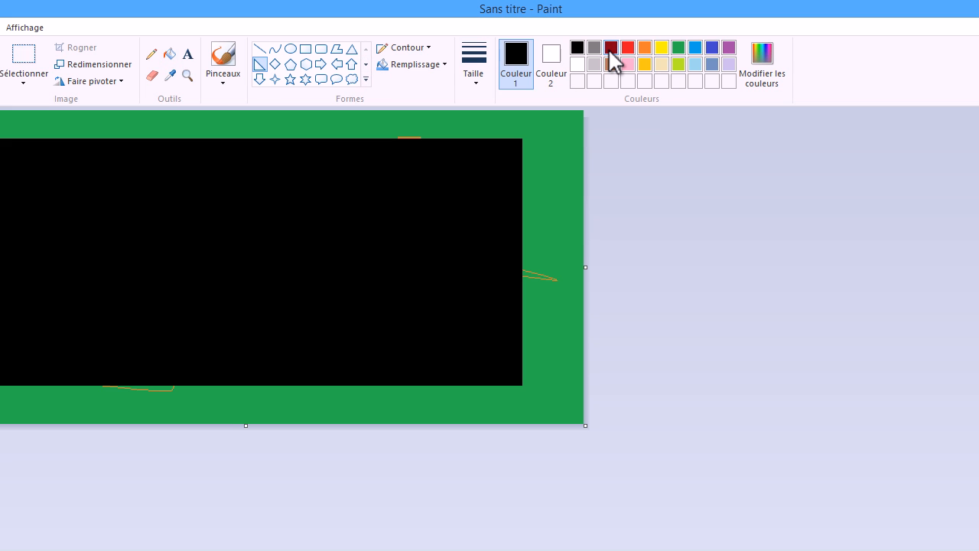
{"action": "left_click", "coordinate": [609, 49]}
{"action": "left_click_drag", "start_coordinate": [48, 215], "coordinate": [293, 315]}
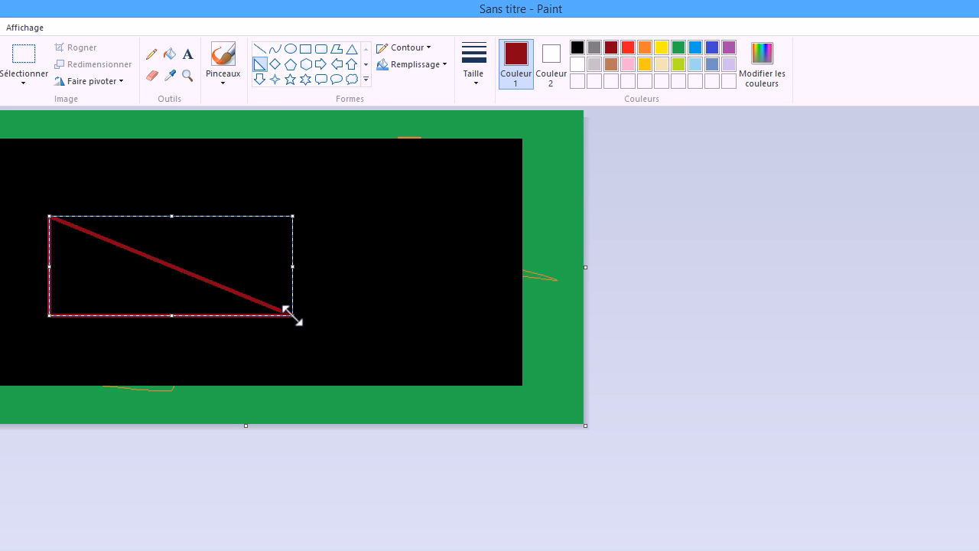
{"action": "left_click", "coordinate": [397, 149]}
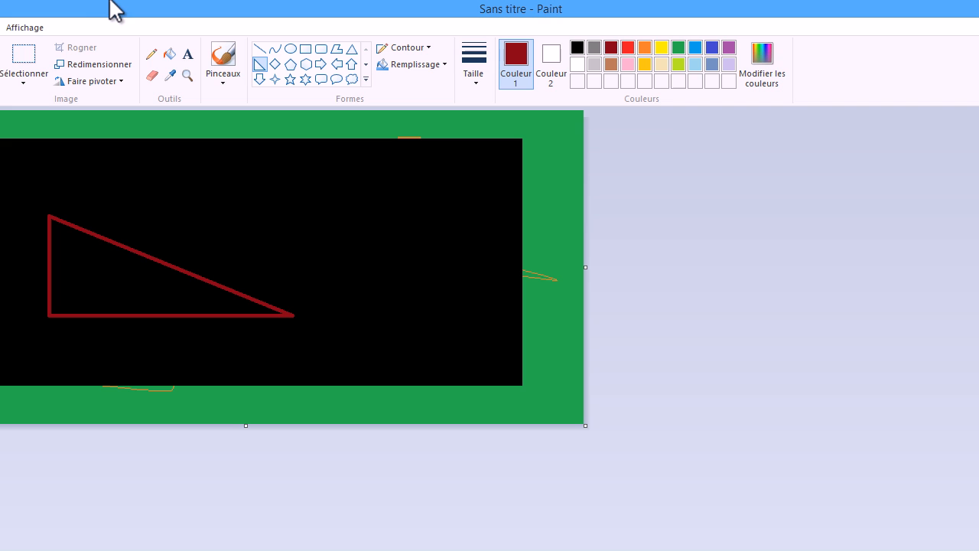
View the drawing in full screen, return to the normal window and bring back the drawing tools.
{"action": "left_click", "coordinate": [22, 29]}
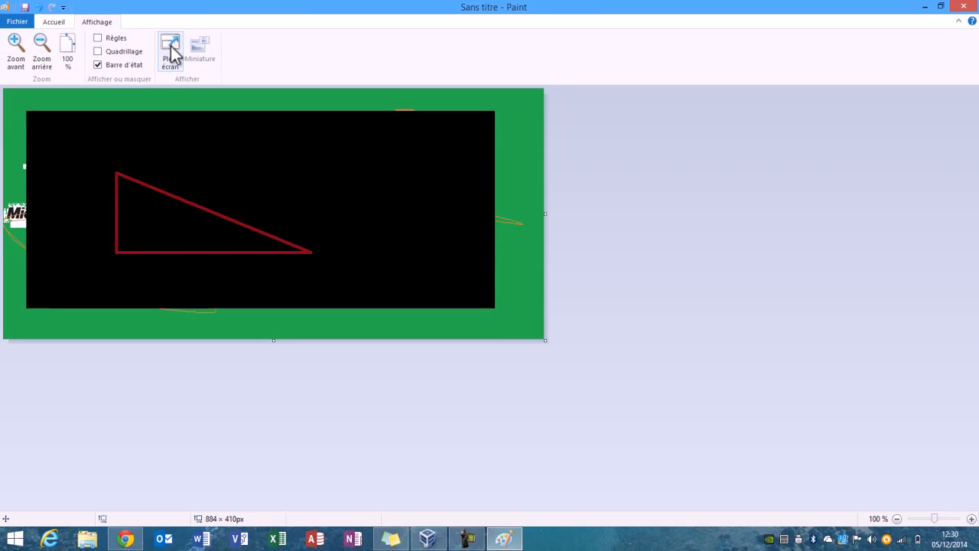
{"action": "left_click", "coordinate": [170, 51]}
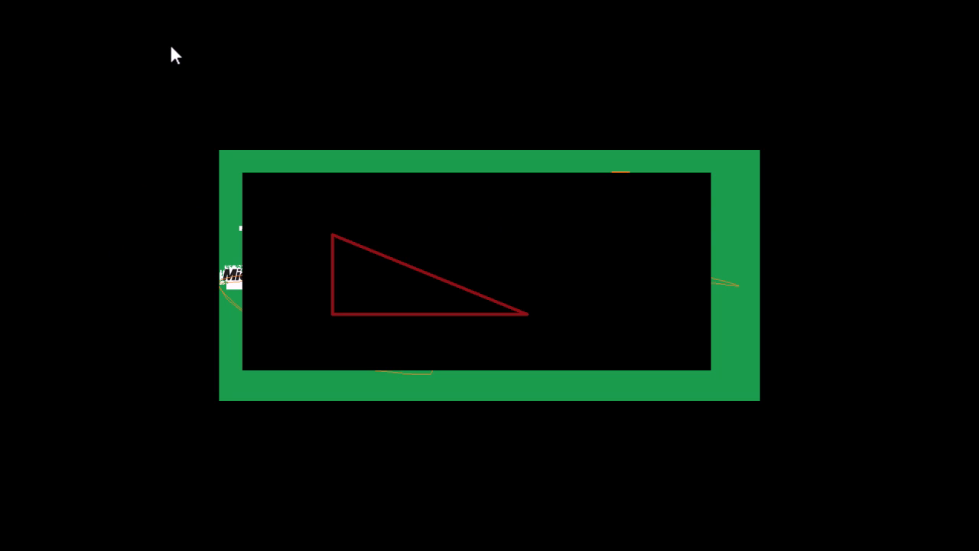
{"action": "left_click", "coordinate": [313, 208]}
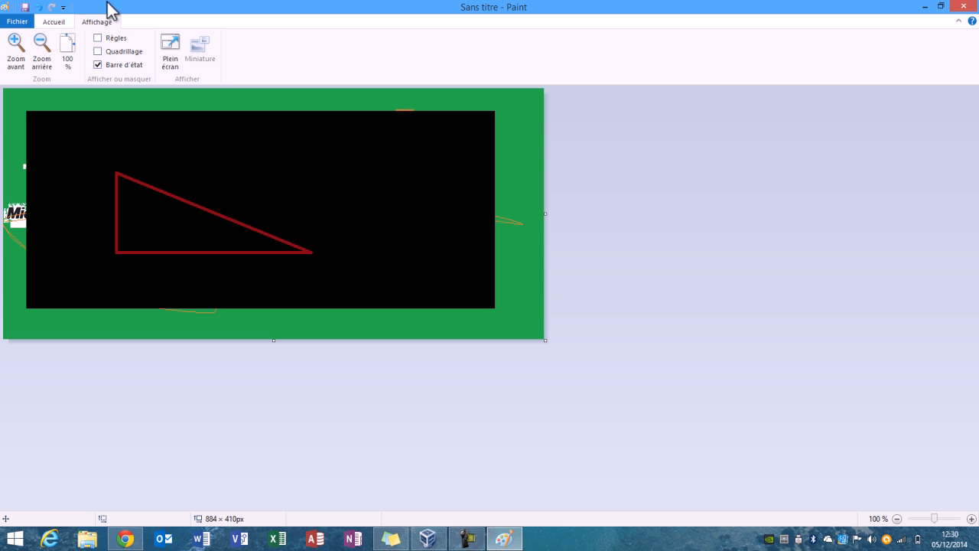
{"action": "left_click", "coordinate": [46, 24]}
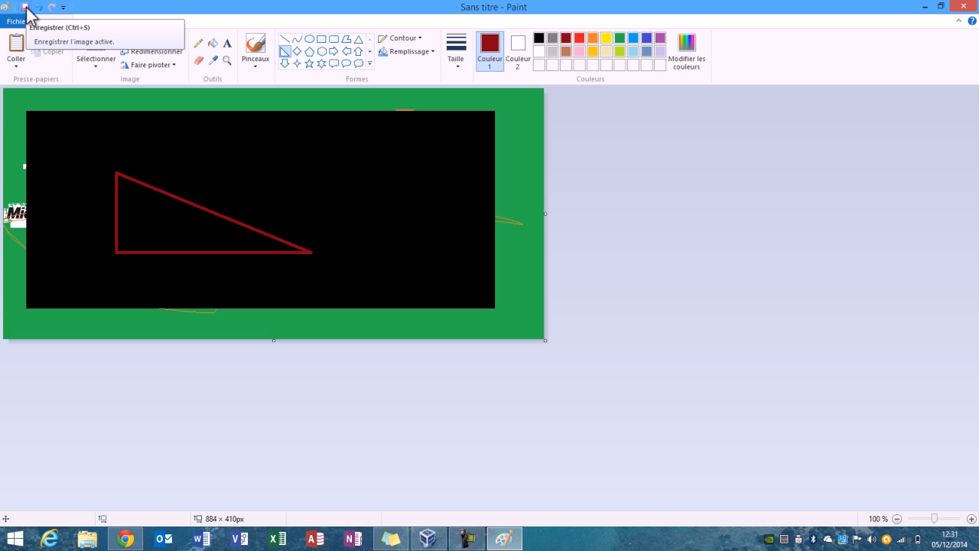
Close the untitled drawing without saving its changes and return to the desktop.
{"action": "left_click", "coordinate": [960, 6]}
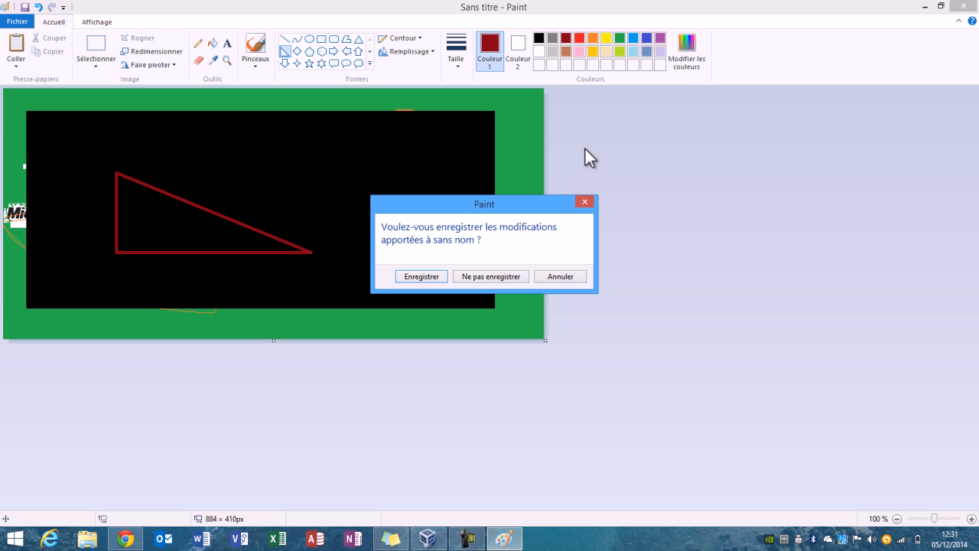
{"action": "left_click", "coordinate": [491, 277]}
{"action": "left_click", "coordinate": [530, 6]}
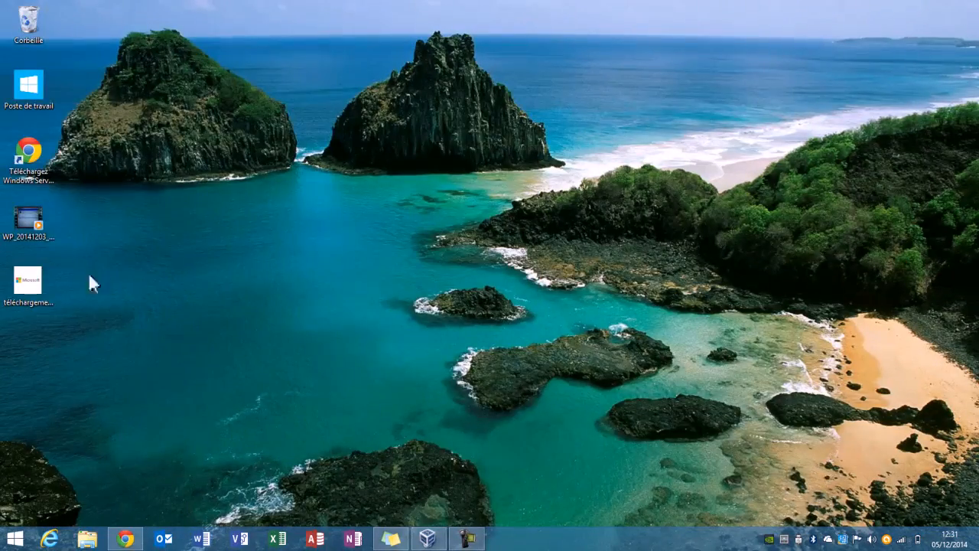
Open the desktop image téléchargement.png with Paint.
{"action": "right_click", "coordinate": [38, 277]}
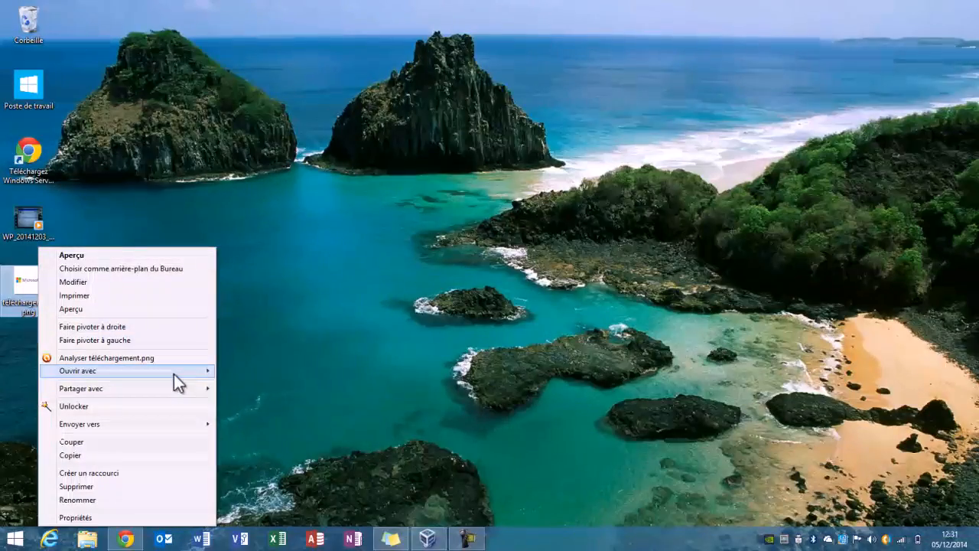
{"action": "mouse_move", "coordinate": [181, 373]}
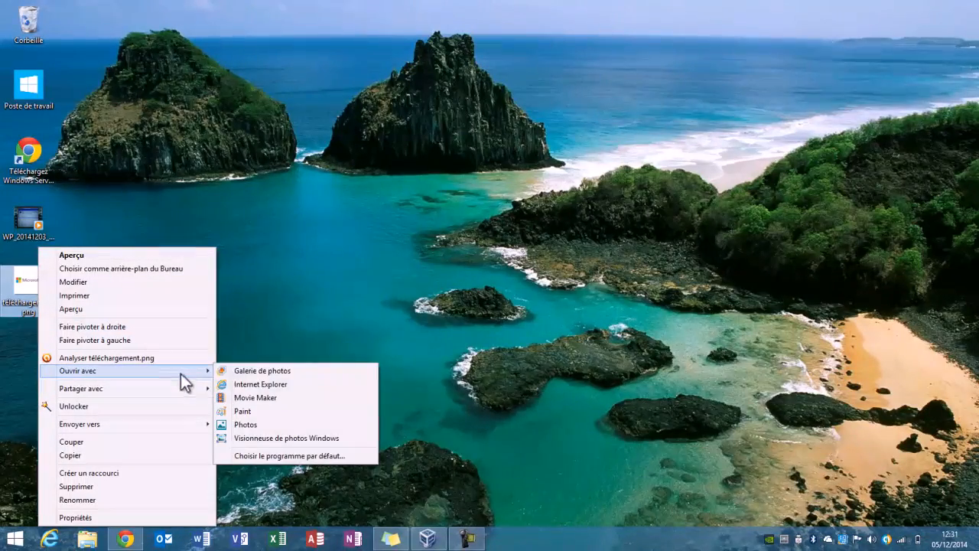
{"action": "left_click", "coordinate": [257, 411]}
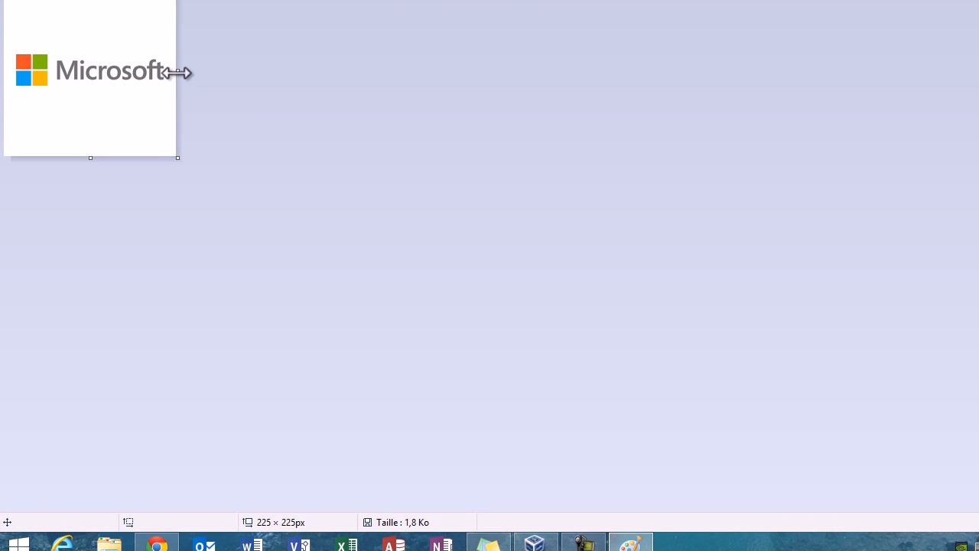
Shrink the canvas to about 67 × 152 px, cutting off the Microsoft wordmark and the empty area below the coloured squares.
{"action": "left_click_drag", "start_coordinate": [183, 73], "coordinate": [55, 74]}
{"action": "left_click_drag", "start_coordinate": [33, 153], "coordinate": [40, 111]}
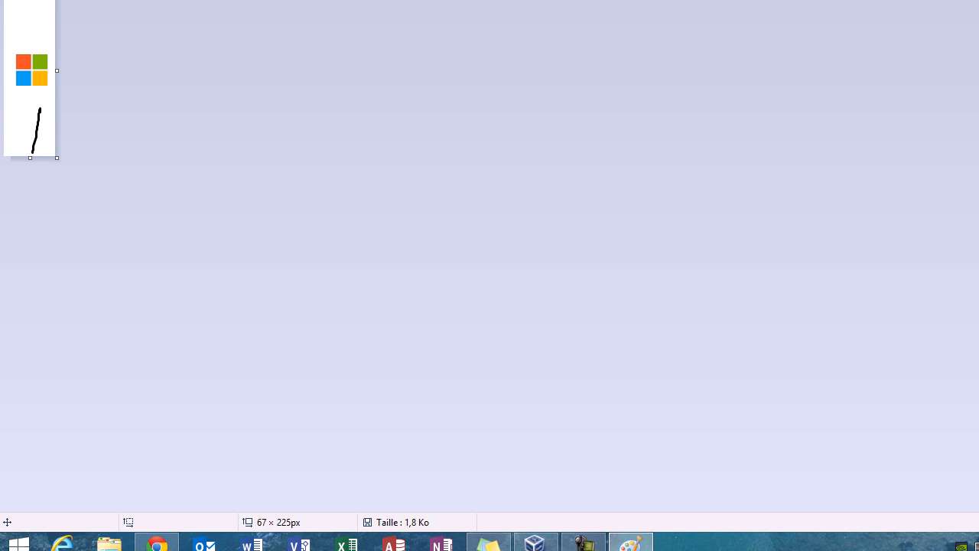
{"action": "left_click_drag", "start_coordinate": [30, 160], "coordinate": [32, 102]}
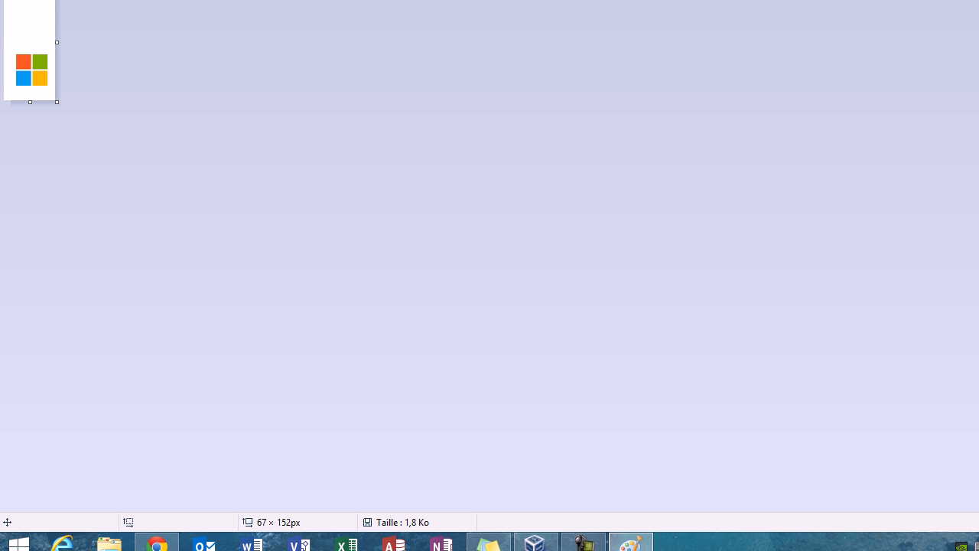
Trim the empty area above the logo by rotating the image 180°, reducing the canvas height to about 91 px and rotating it 180° back.
{"action": "left_click", "coordinate": [146, 60]}
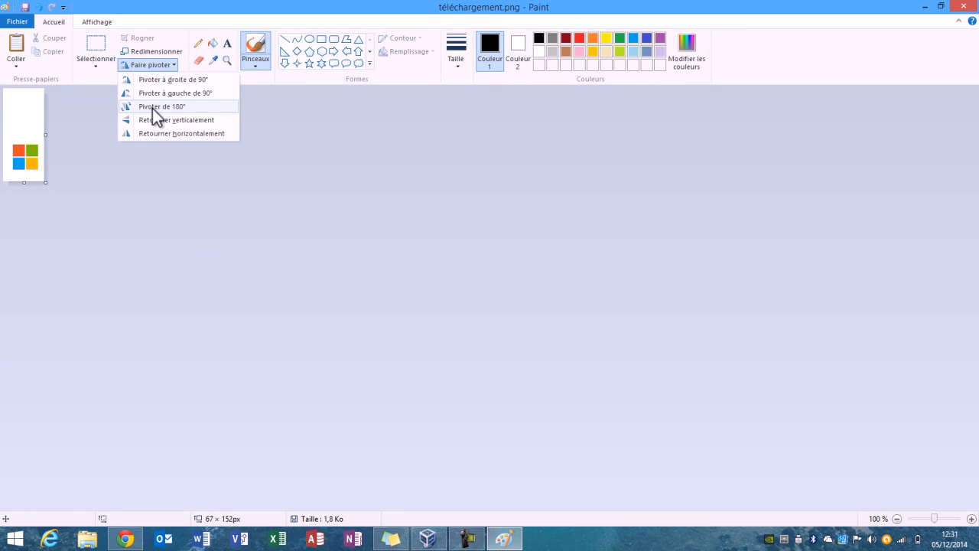
{"action": "left_click", "coordinate": [152, 108]}
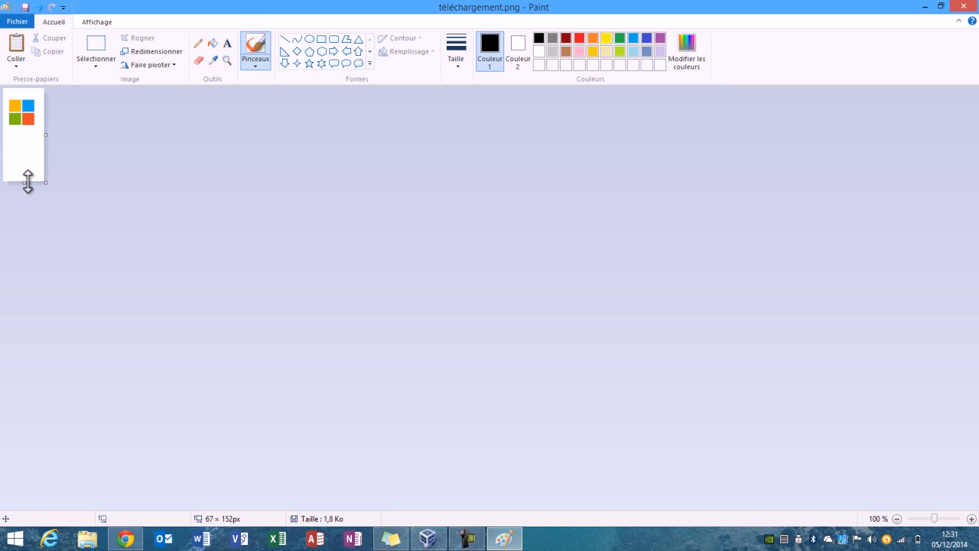
{"action": "left_click_drag", "start_coordinate": [27, 184], "coordinate": [27, 145]}
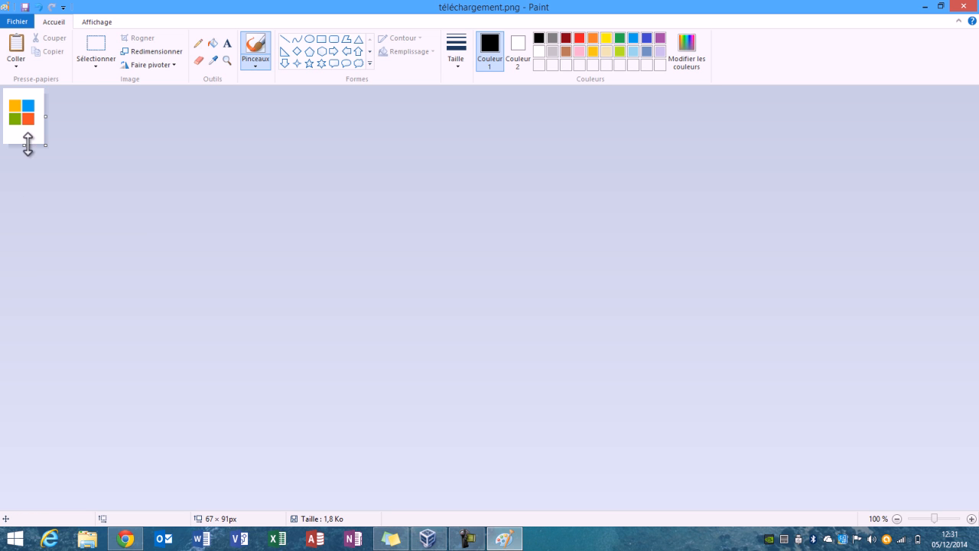
{"action": "left_click", "coordinate": [149, 66]}
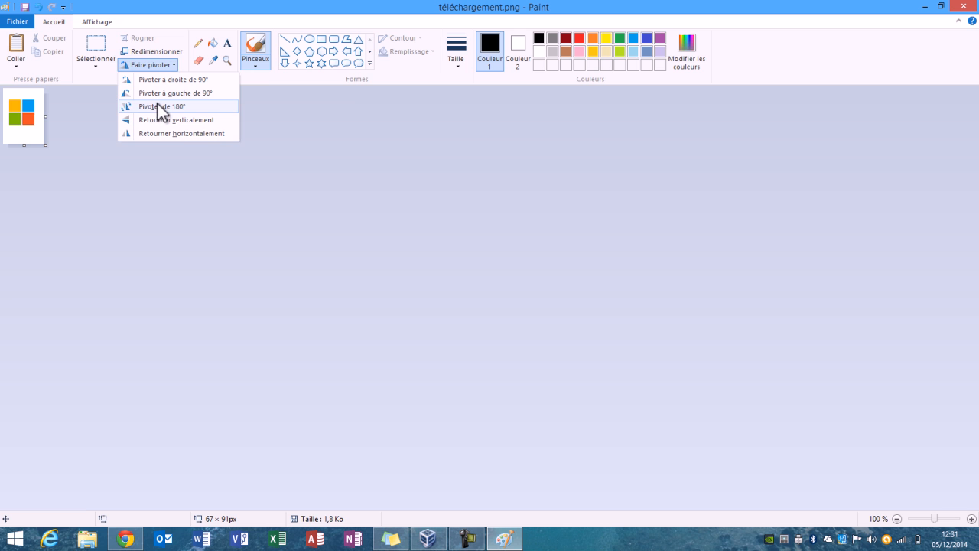
{"action": "left_click", "coordinate": [157, 107]}
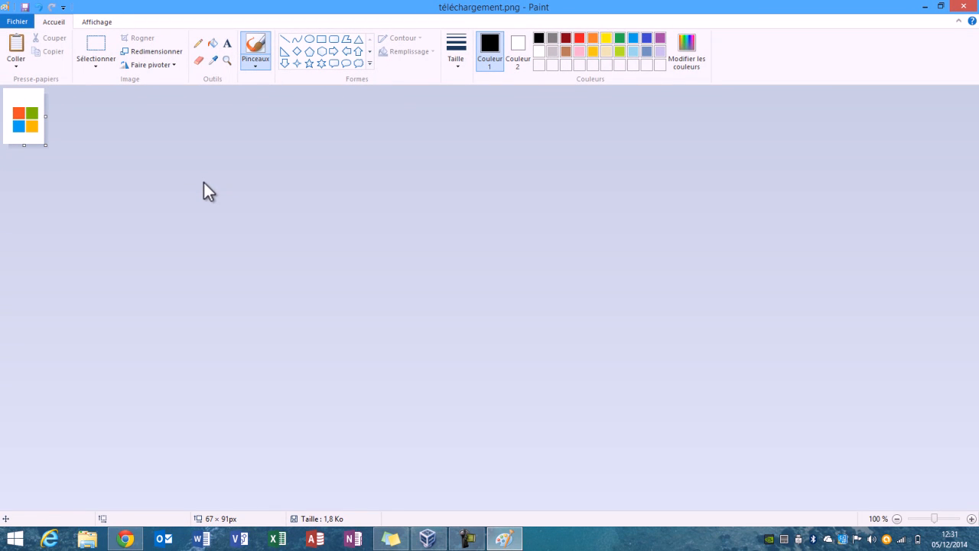
Close the cropped logo image and save its changes to téléchargement.png.
{"action": "left_click", "coordinate": [964, 6]}
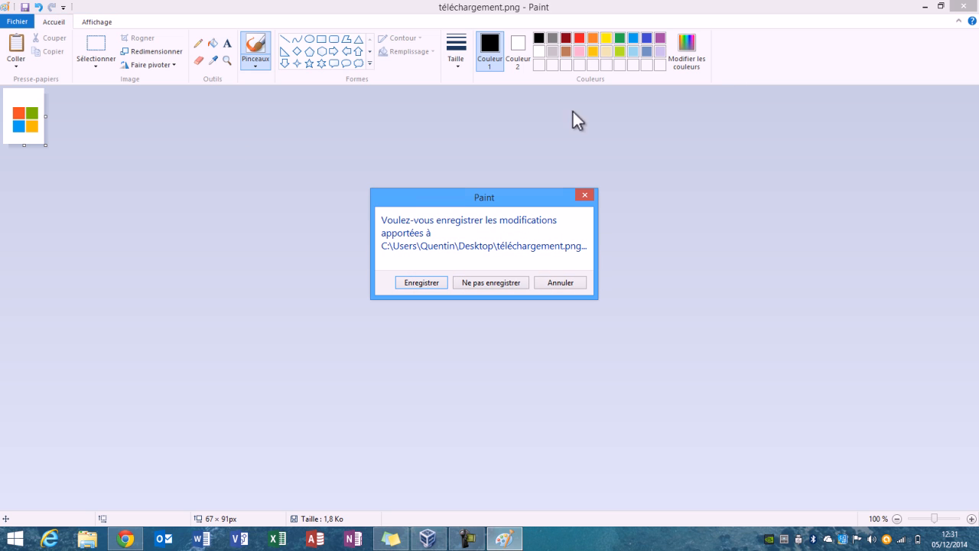
{"action": "left_click", "coordinate": [417, 282]}
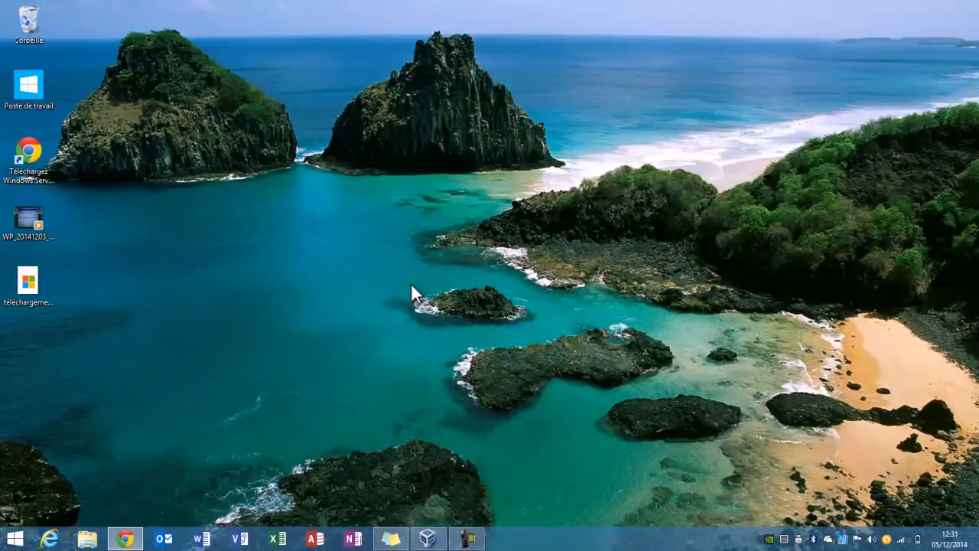
{"action": "left_click", "coordinate": [468, 540]}
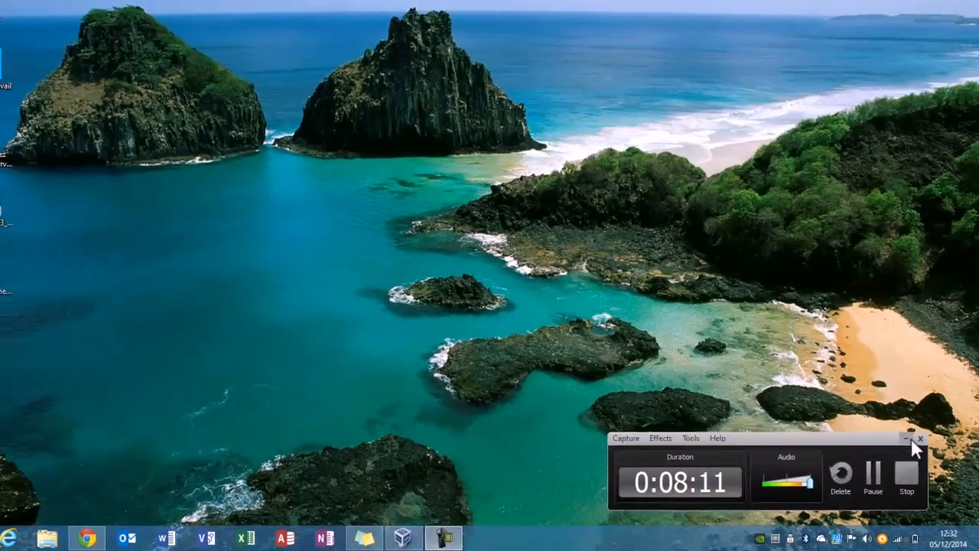